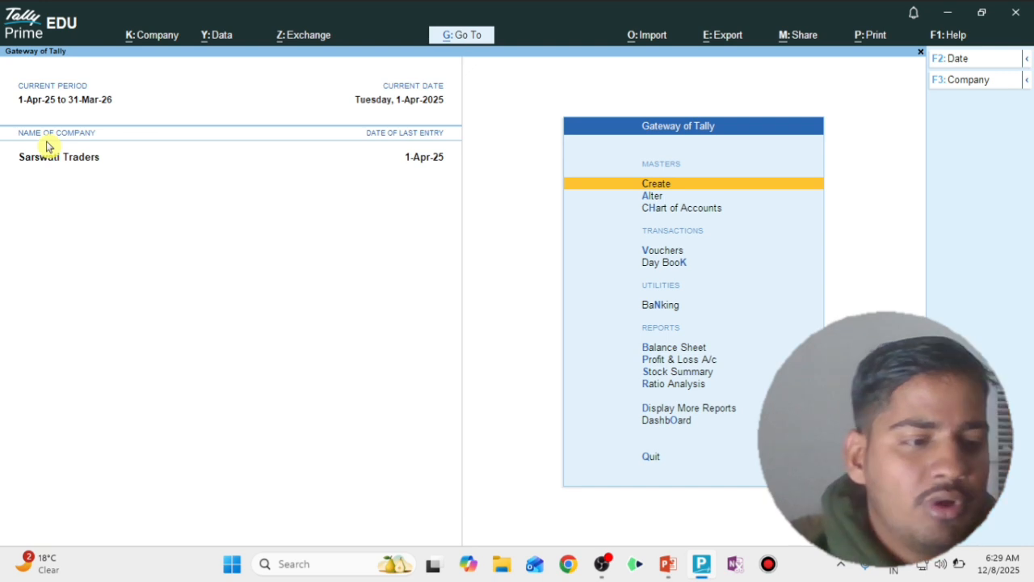
Switch from the Sarswati Traders gateway to the PowerPoint lesson presentation
{"action": "key", "text": "alt+Tab"}
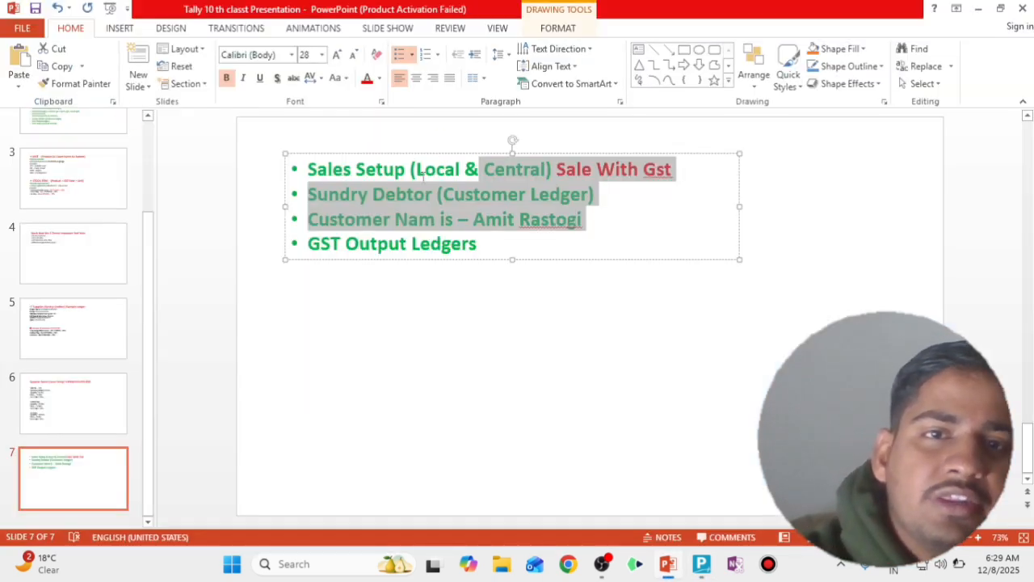
Deselect the slide 7 text and return to TallyPrime
{"action": "left_click", "coordinate": [415, 166]}
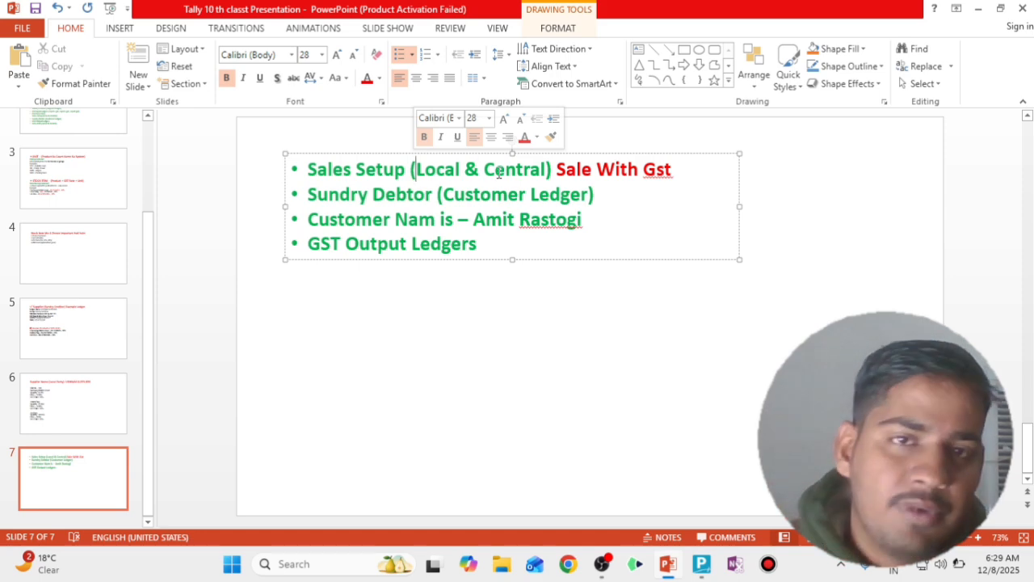
{"action": "key", "text": "alt+Tab"}
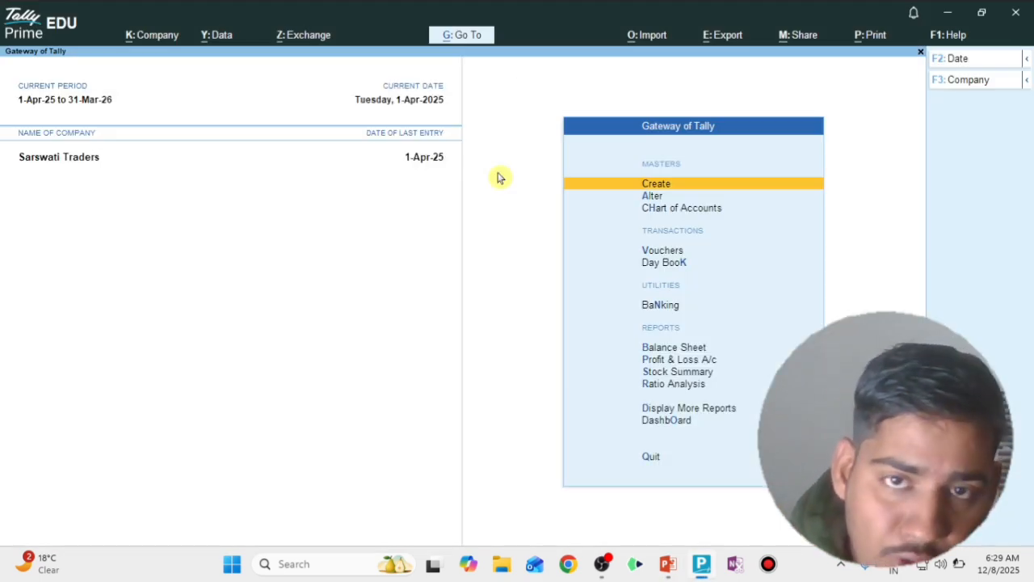
Create a new ledger named 'Local Sale @ 18%' under Sales Accounts
{"action": "key", "text": "Return"}
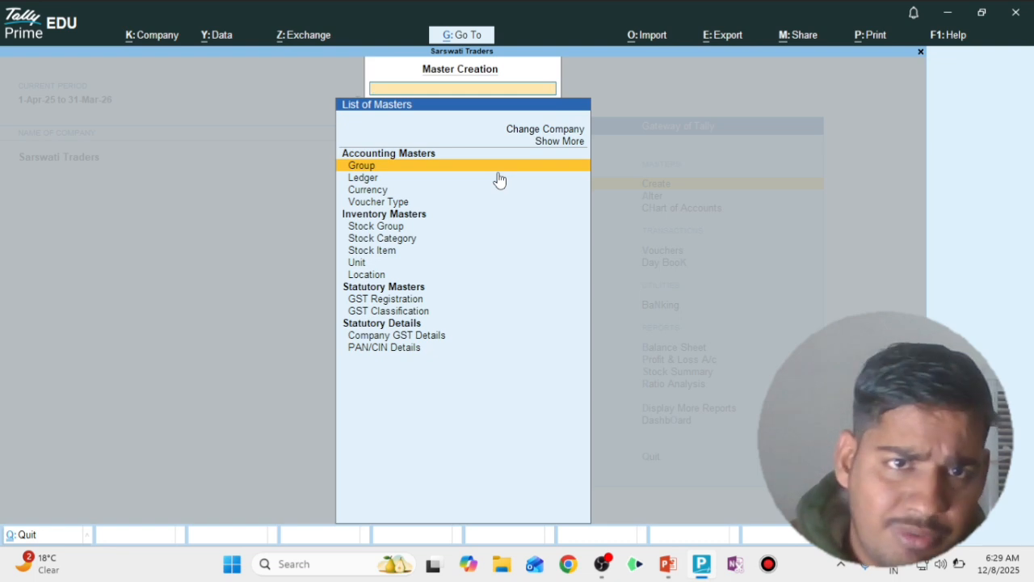
{"action": "key", "text": "Down"}
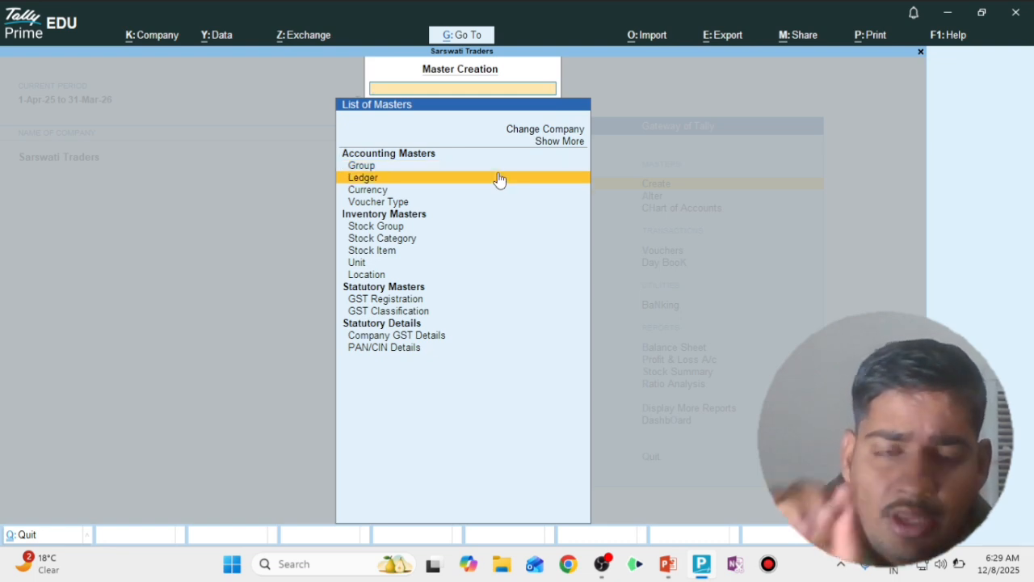
{"action": "left_click", "coordinate": [498, 177]}
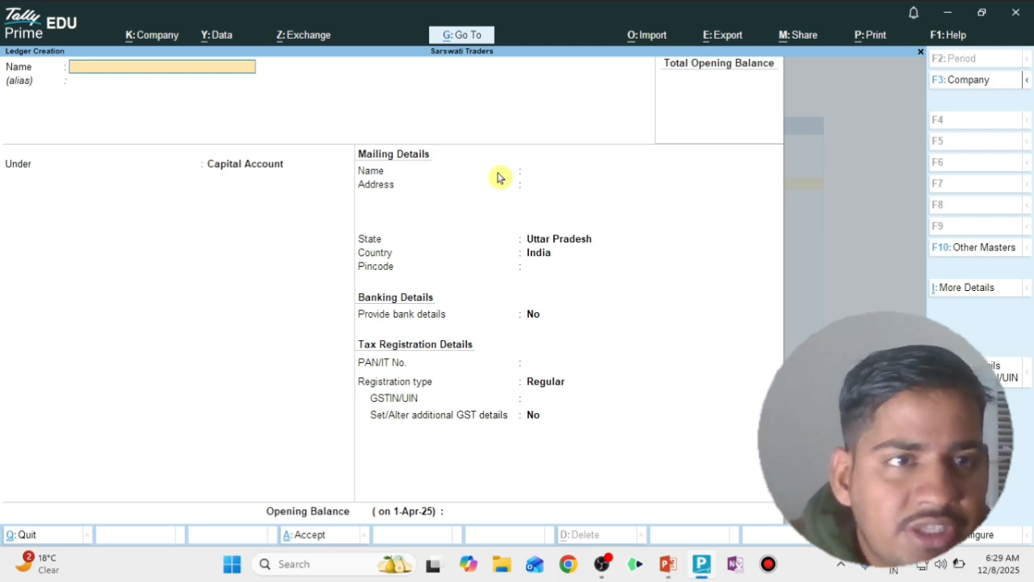
{"action": "type", "text": "LO"}
{"action": "key", "text": "BackSpace"}
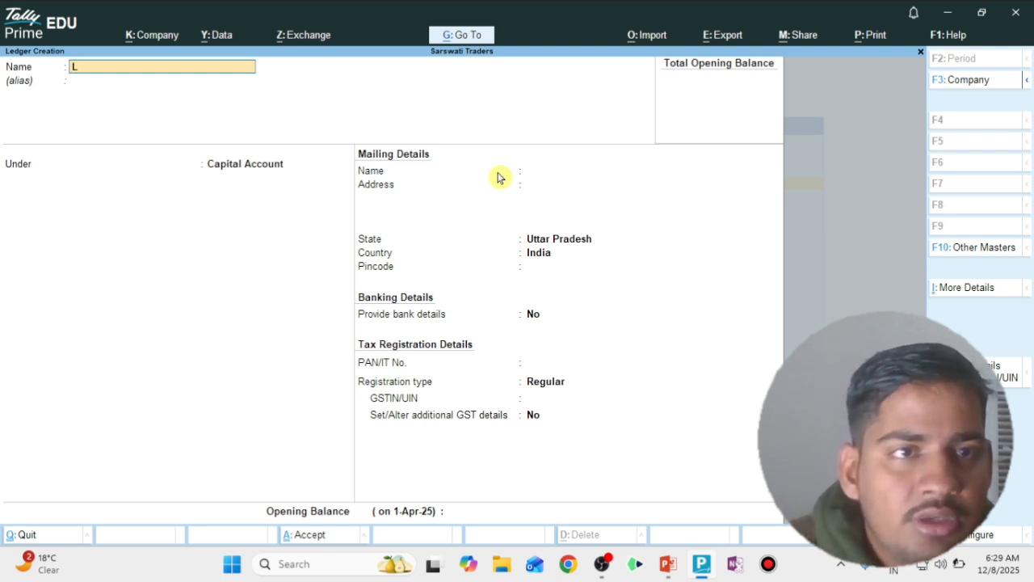
{"action": "type", "text": "OC"}
{"action": "key", "text": "BackSpace"}
{"action": "key", "text": "BackSpace"}
{"action": "type", "text": "o"}
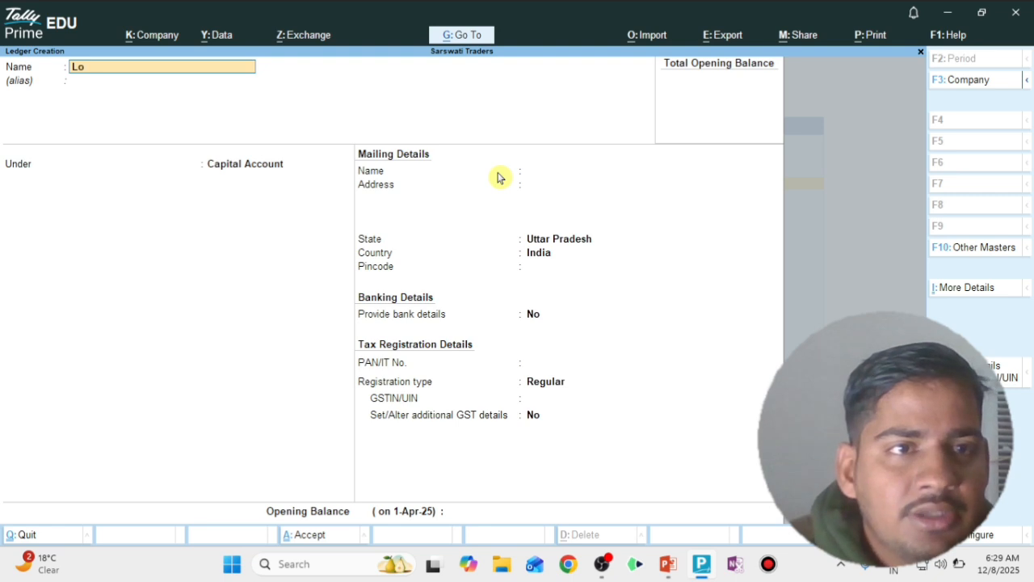
{"action": "type", "text": "cal Sale"}
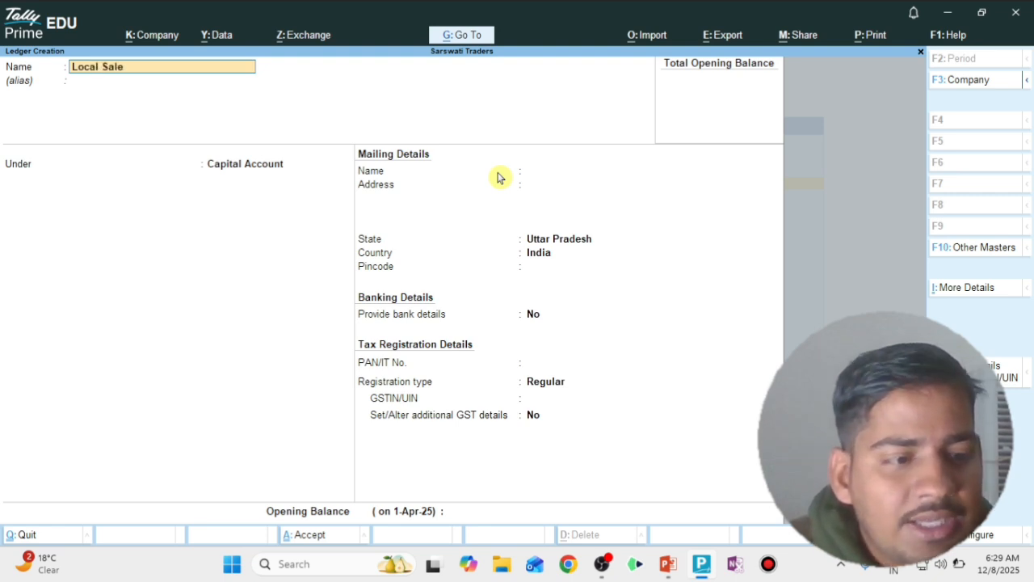
{"action": "type", "text": " @ 18%"}
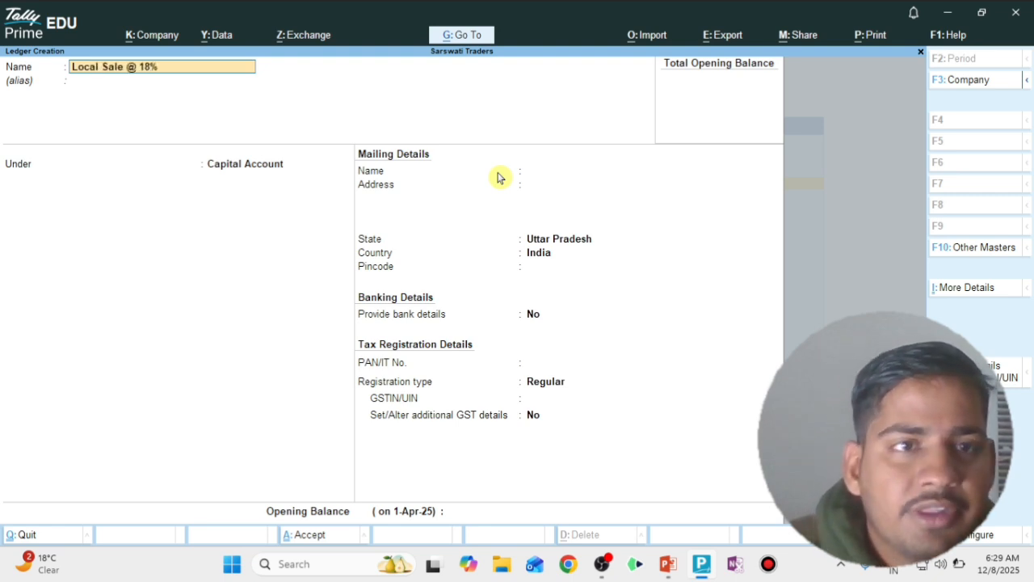
{"action": "key", "text": "Return"}
{"action": "key", "text": "Return"}
{"action": "type", "text": "Sale"}
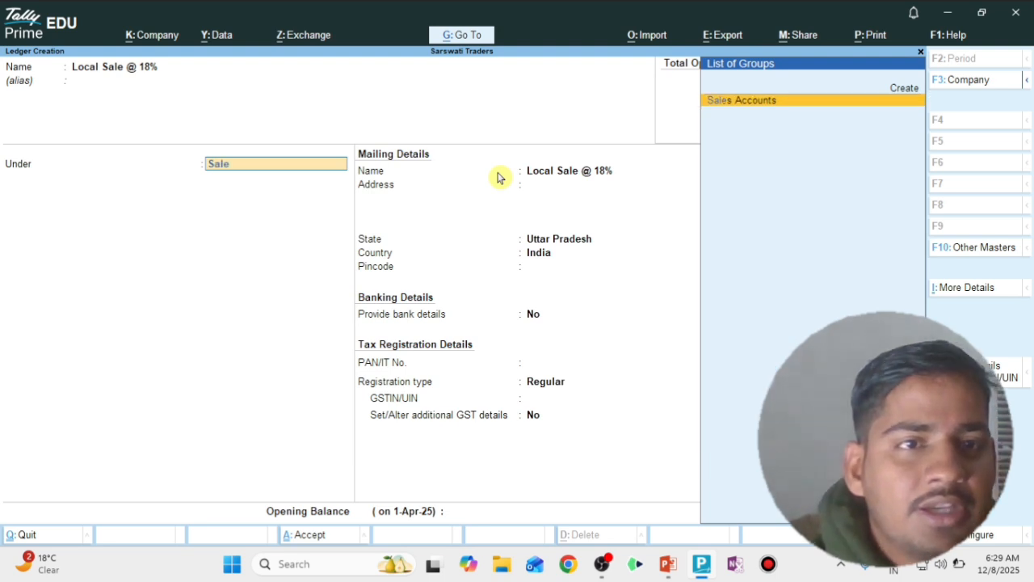
{"action": "key", "text": "Return"}
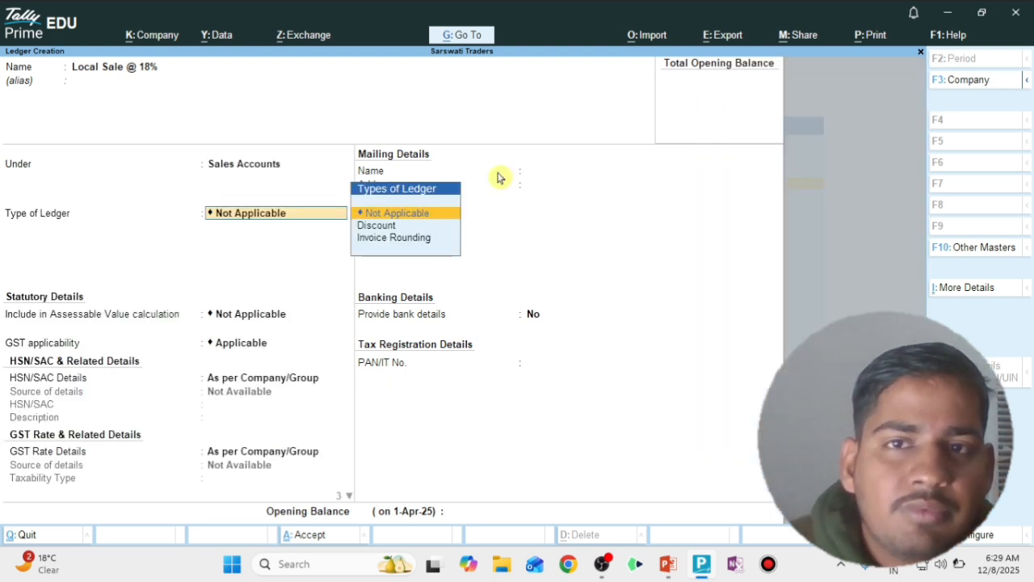
Specify GST rate details on the ledger as Taxable, with nature Local Sales - Taxable
{"action": "key", "text": "Return"}
{"action": "key", "text": "Return"}
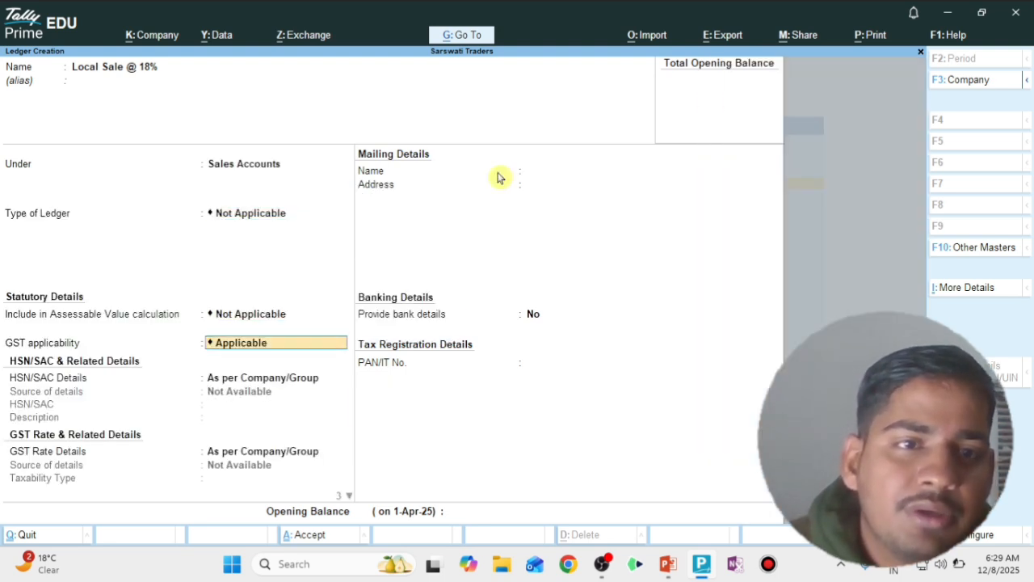
{"action": "key", "text": "Return"}
{"action": "key", "text": "Down"}
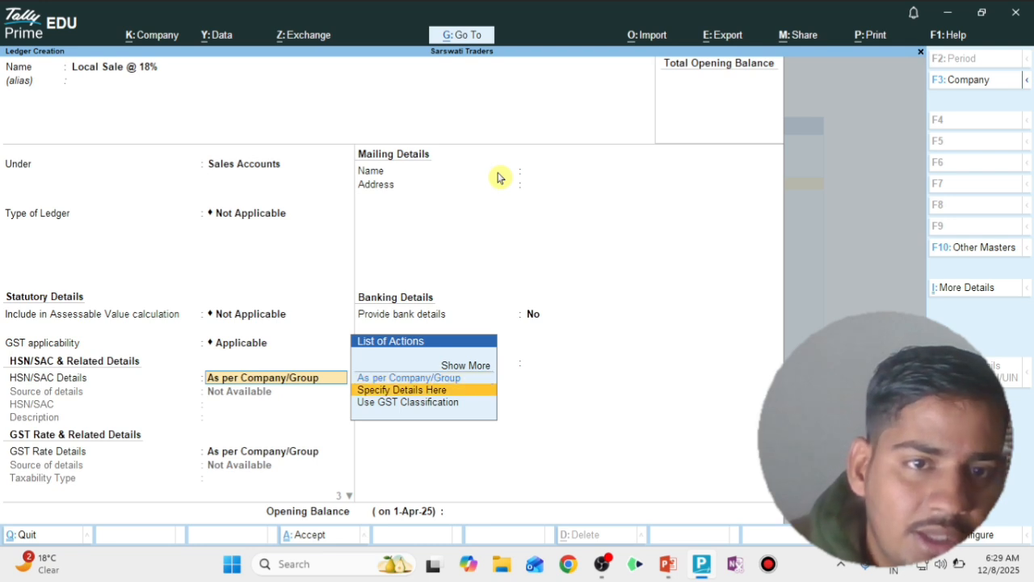
{"action": "key", "text": "Return"}
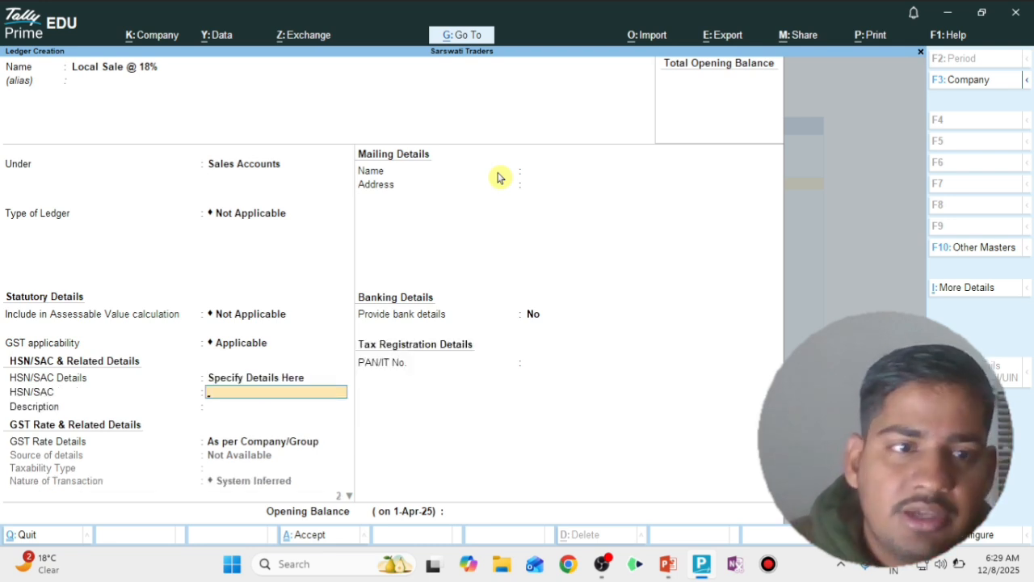
{"action": "key", "text": "Return"}
{"action": "key", "text": "Return"}
{"action": "key", "text": "Down"}
{"action": "key", "text": "Return"}
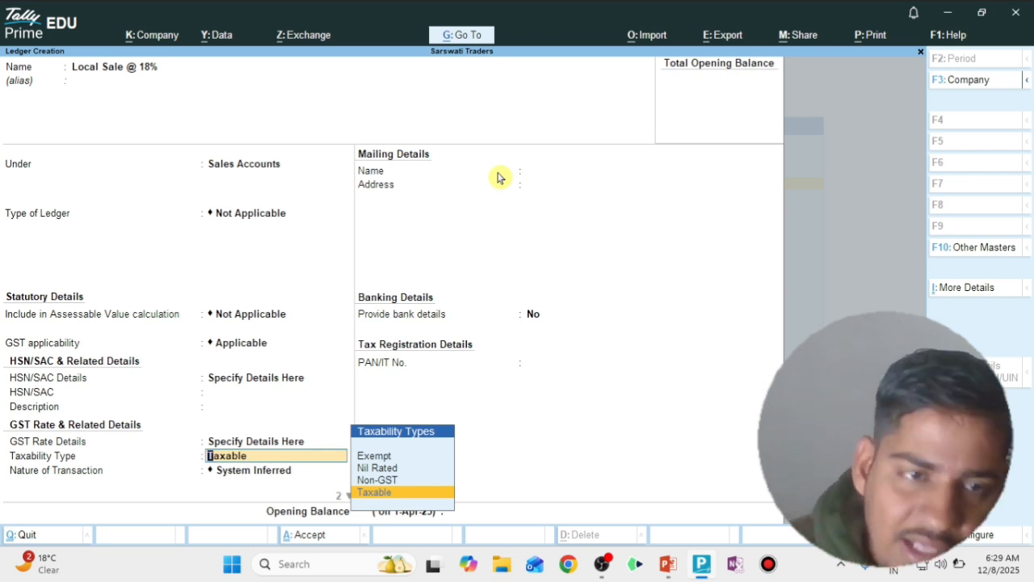
{"action": "key", "text": "Return"}
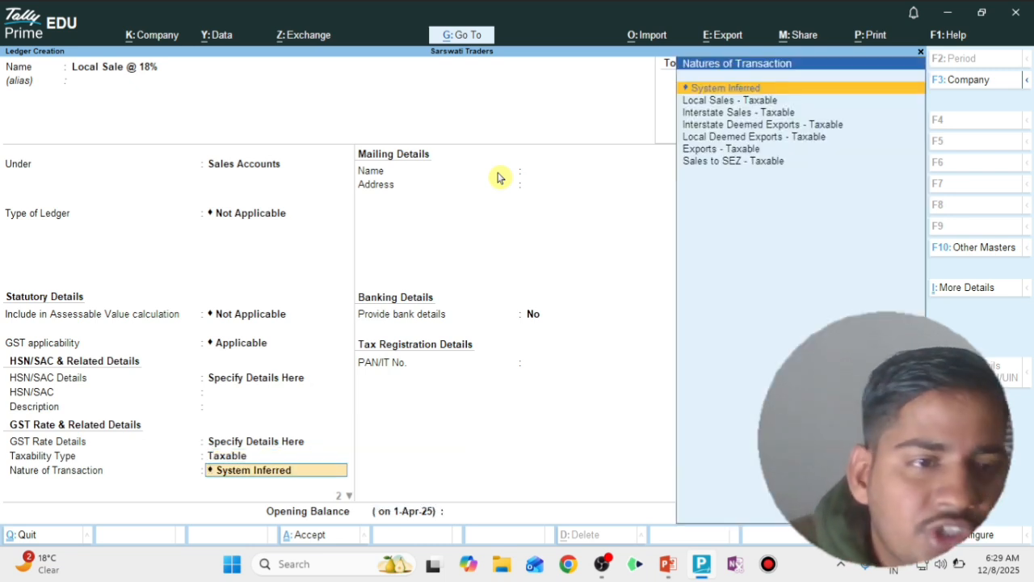
{"action": "key", "text": "Down"}
{"action": "key", "text": "Return"}
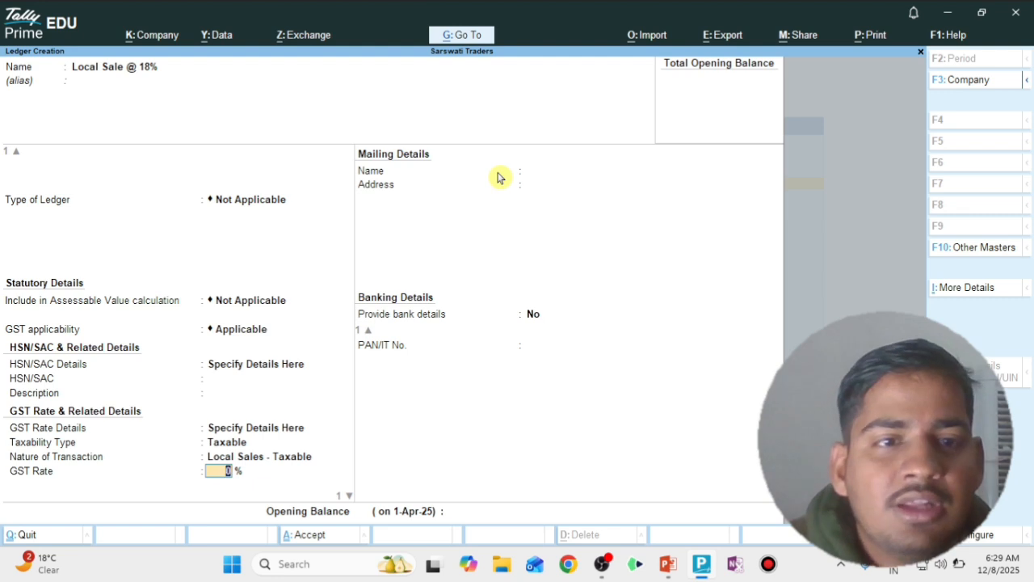
Set the GST rate to 18% and supply type to Goods, then save the ledger
{"action": "type", "text": "18"}
{"action": "key", "text": "Return"}
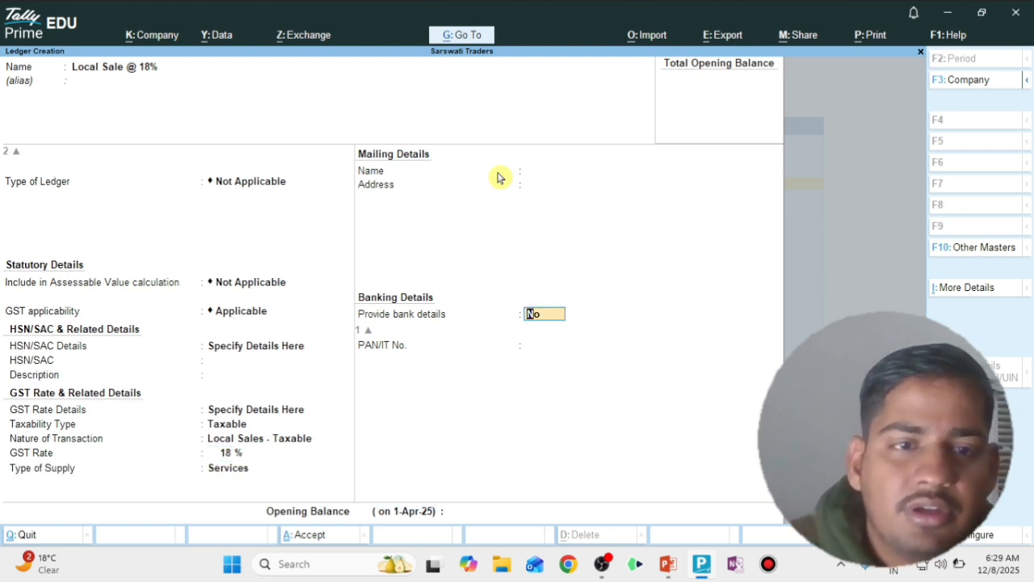
{"action": "key", "text": "BackSpace"}
{"action": "key", "text": "Up"}
{"action": "key", "text": "Return"}
{"action": "key", "text": "Return"}
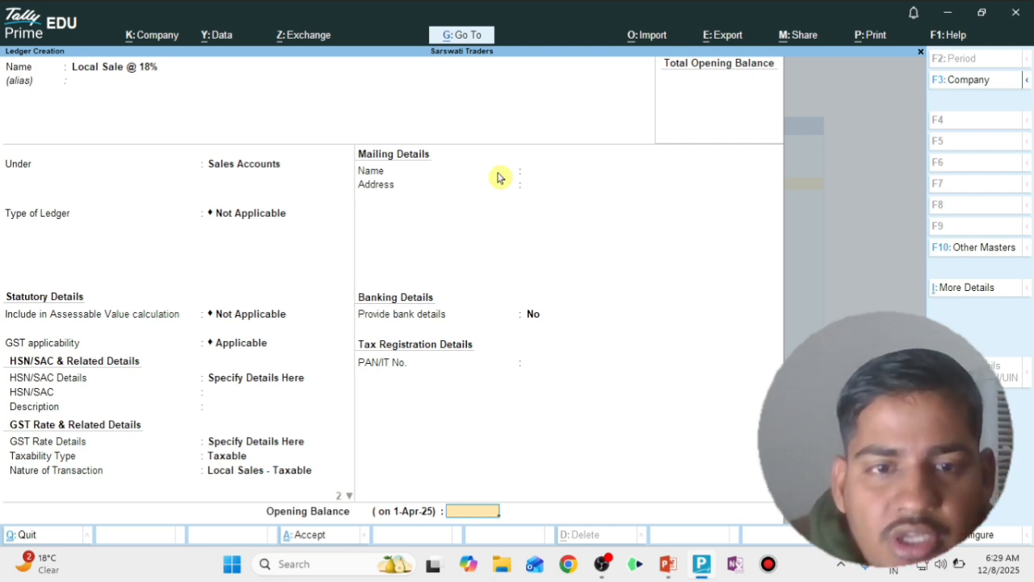
{"action": "key", "text": "Return"}
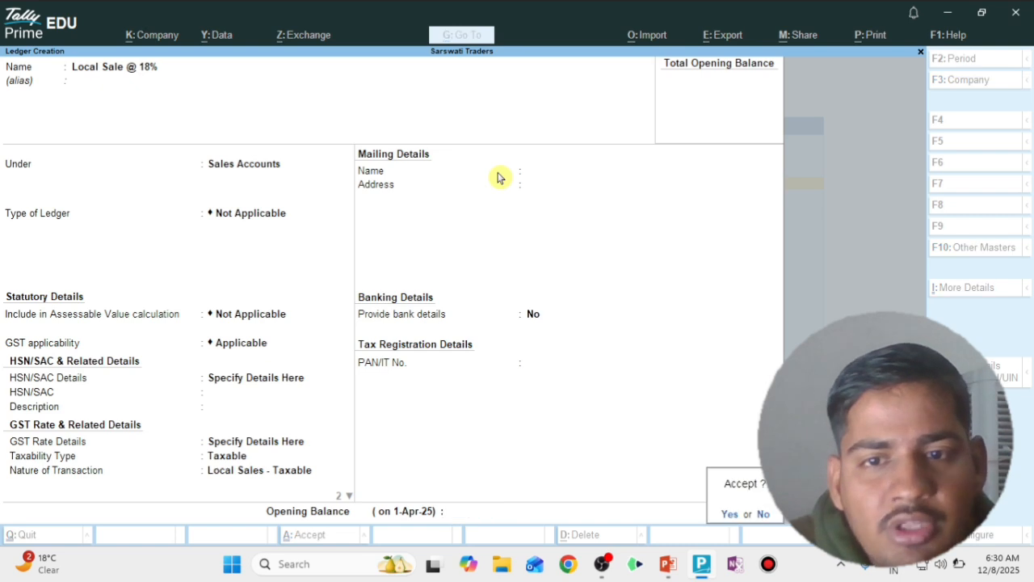
{"action": "key", "text": "Return"}
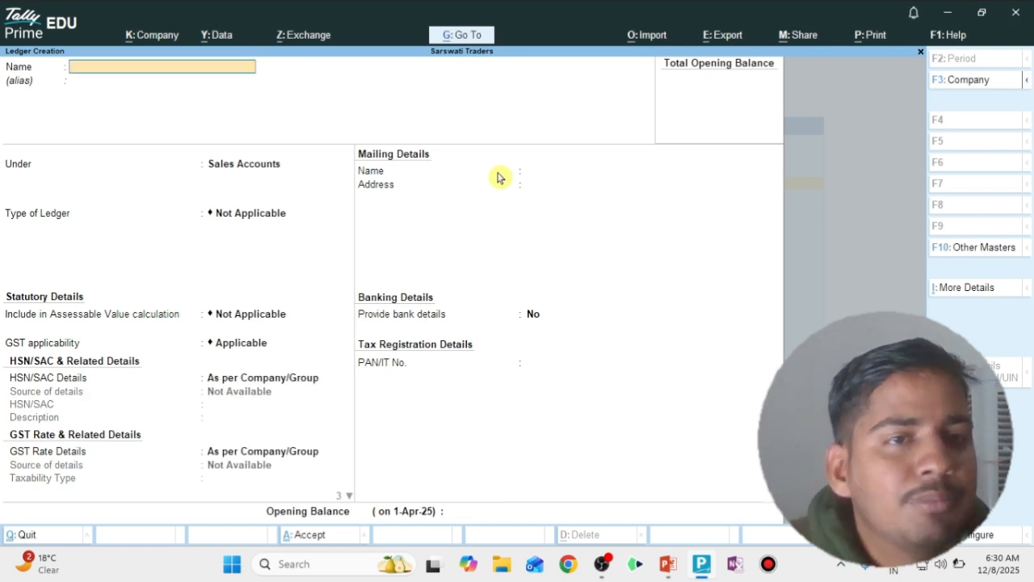
Name the next ledger 'Central Sale @ 18%' under Sales Accounts, specifying GST rate details
{"action": "type", "text": "Central"}
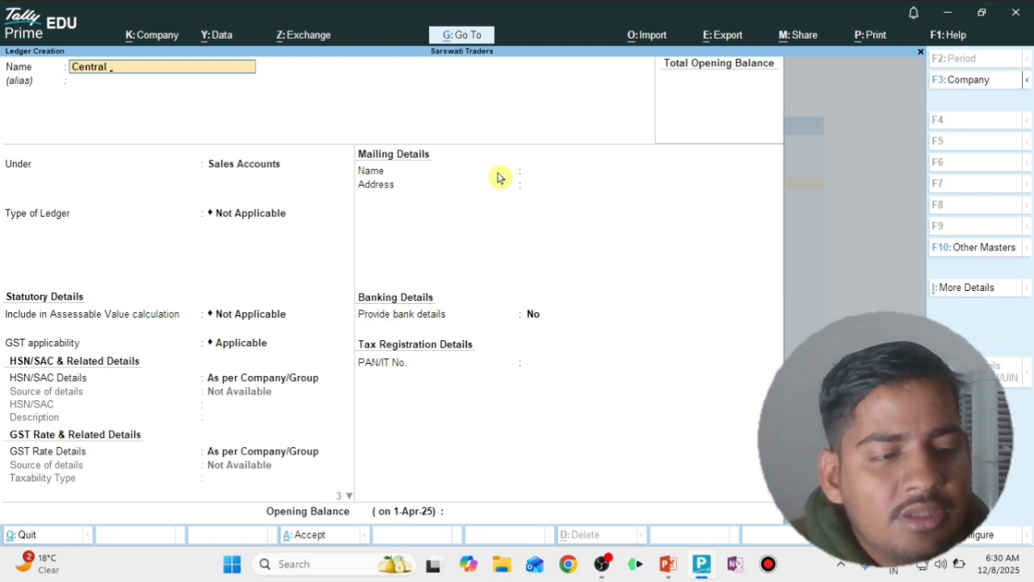
{"action": "type", "text": " Sale @ 1"}
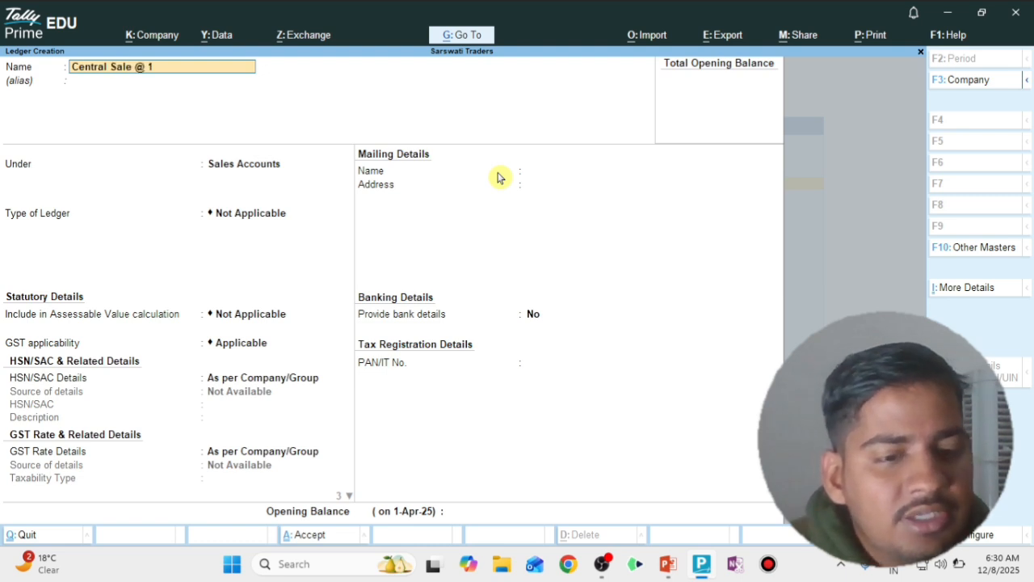
{"action": "type", "text": "8%"}
{"action": "key", "text": "Return"}
{"action": "key", "text": "Return"}
{"action": "key", "text": "Return"}
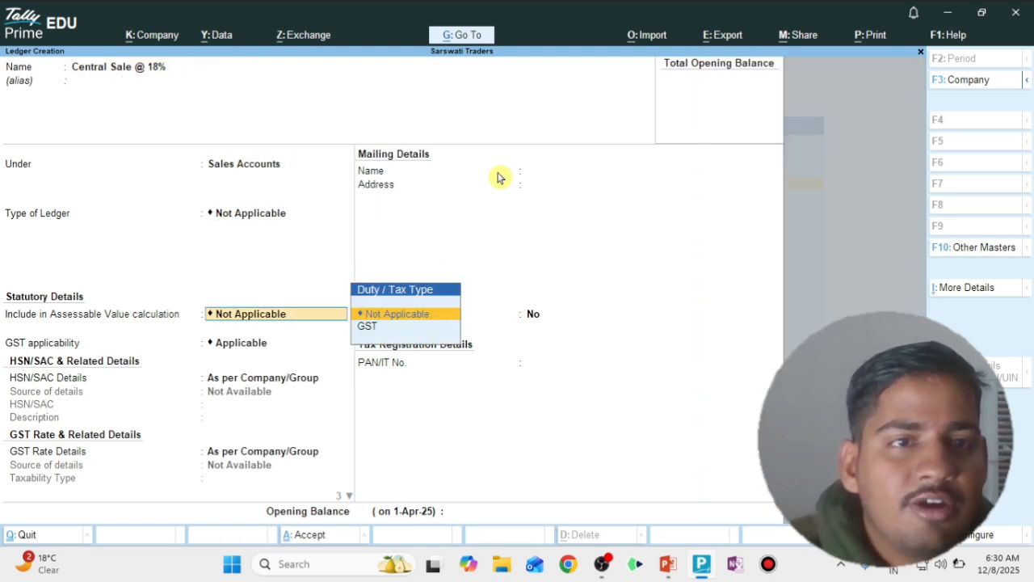
{"action": "key", "text": "Return"}
{"action": "key", "text": "Return"}
{"action": "key", "text": "Return"}
{"action": "key", "text": "Down"}
{"action": "key", "text": "Return"}
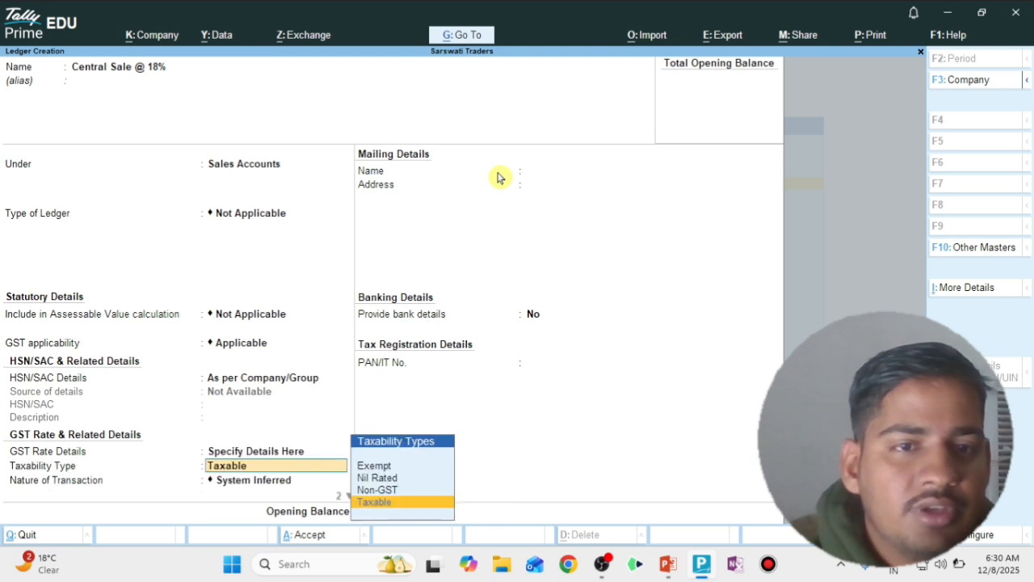
Set it Taxable, Interstate Sales - Taxable, 18%, Goods, then save and return to the gateway
{"action": "key", "text": "Return"}
{"action": "key", "text": "Down"}
{"action": "key", "text": "Down"}
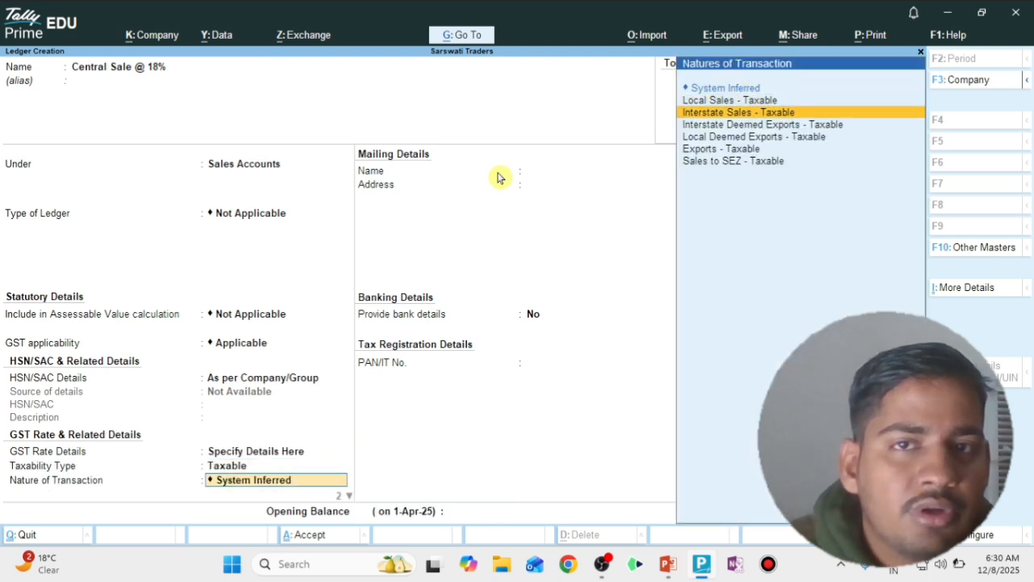
{"action": "key", "text": "Return"}
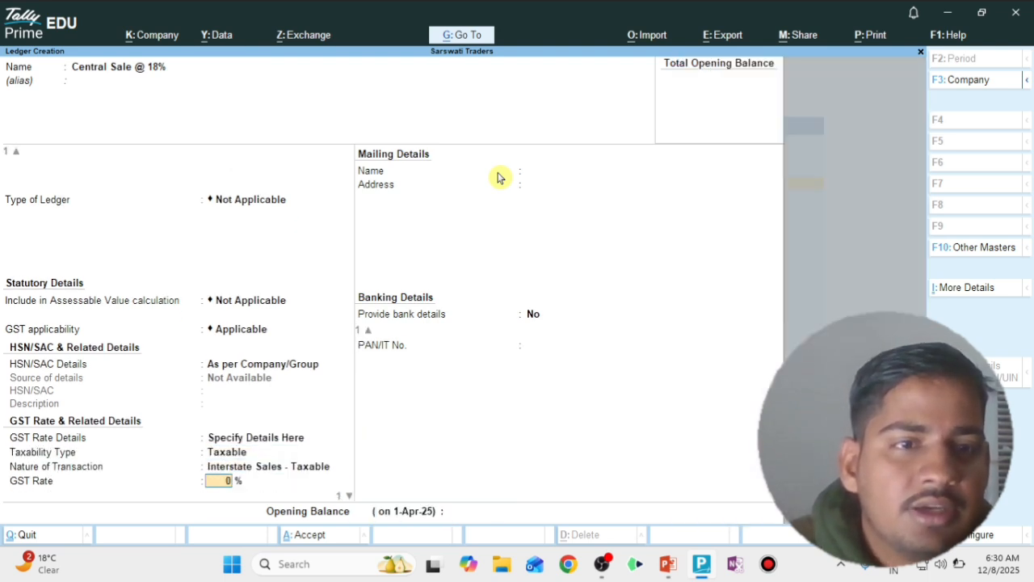
{"action": "type", "text": "18"}
{"action": "key", "text": "Return"}
{"action": "key", "text": "Up"}
{"action": "key", "text": "Return"}
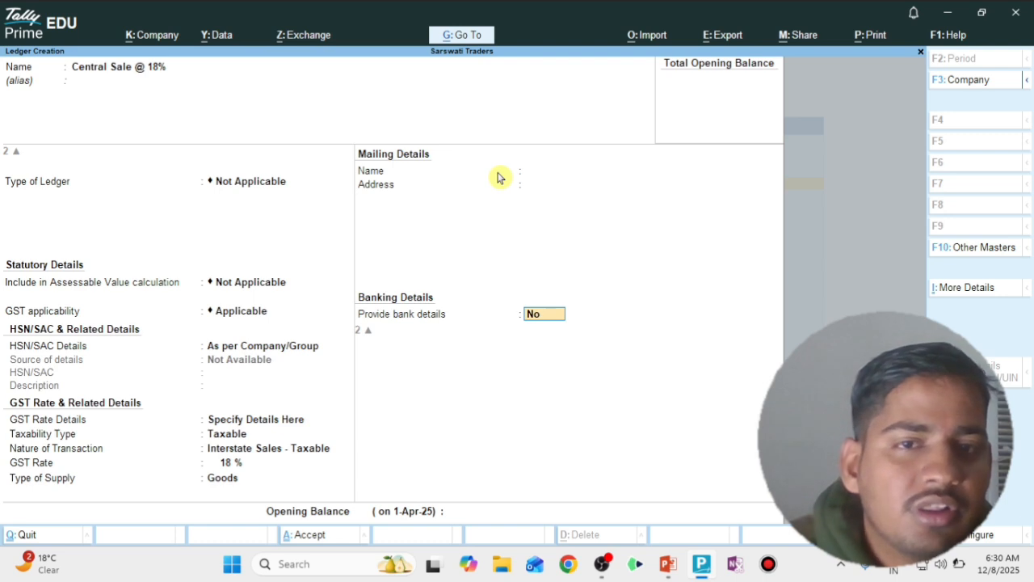
{"action": "key", "text": "Return"}
{"action": "key", "text": "Return"}
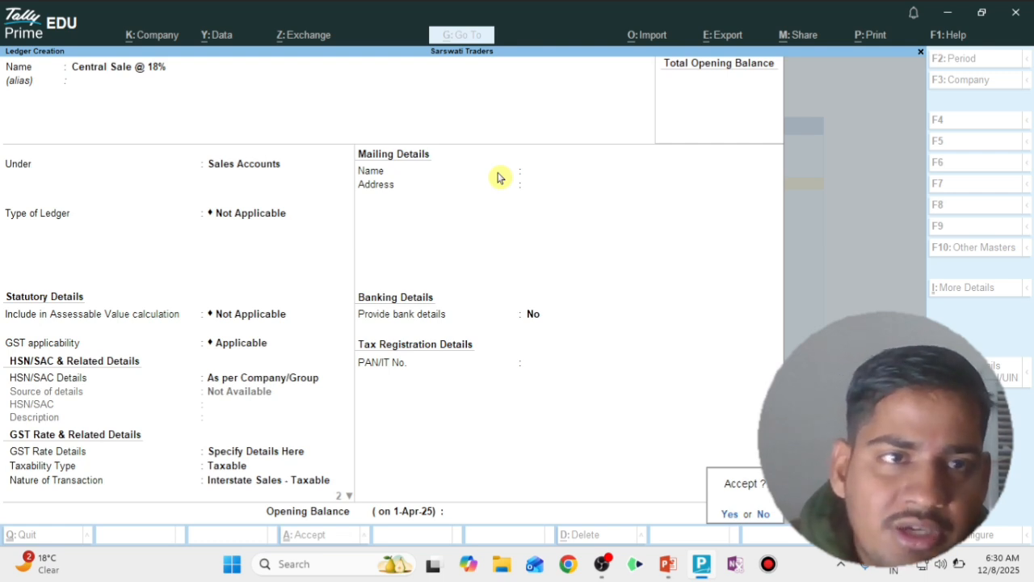
{"action": "key", "text": "Return"}
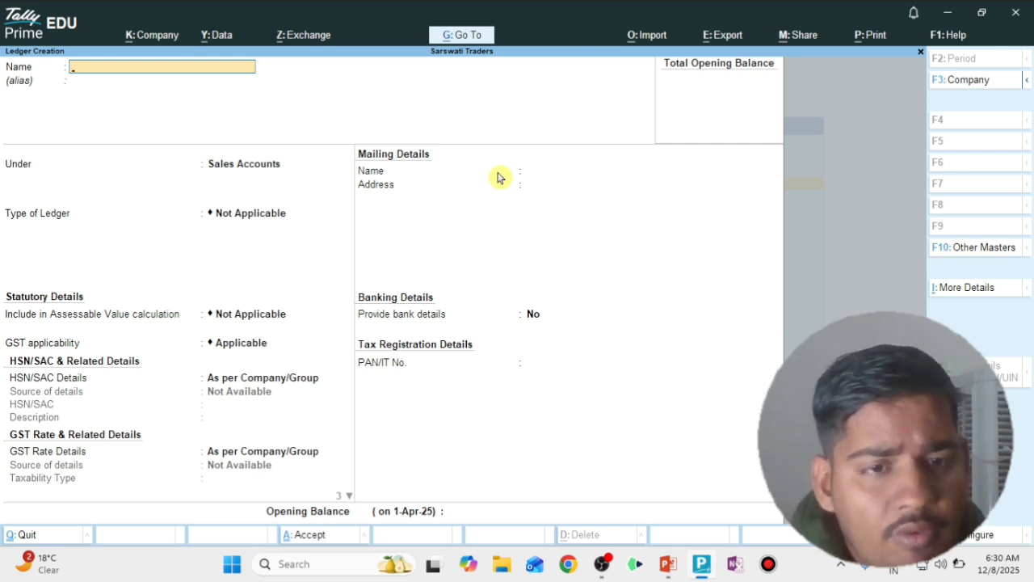
{"action": "key", "text": "Escape"}
{"action": "key", "text": "Escape"}
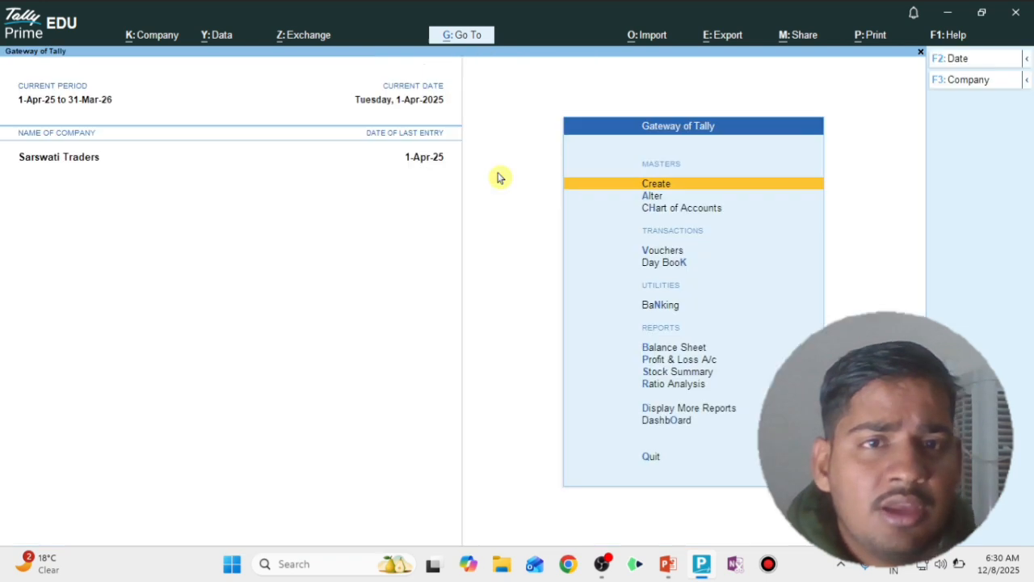
Switch to PowerPoint and point out the customer ledger items on slide 7
{"action": "key", "text": "alt+Tab"}
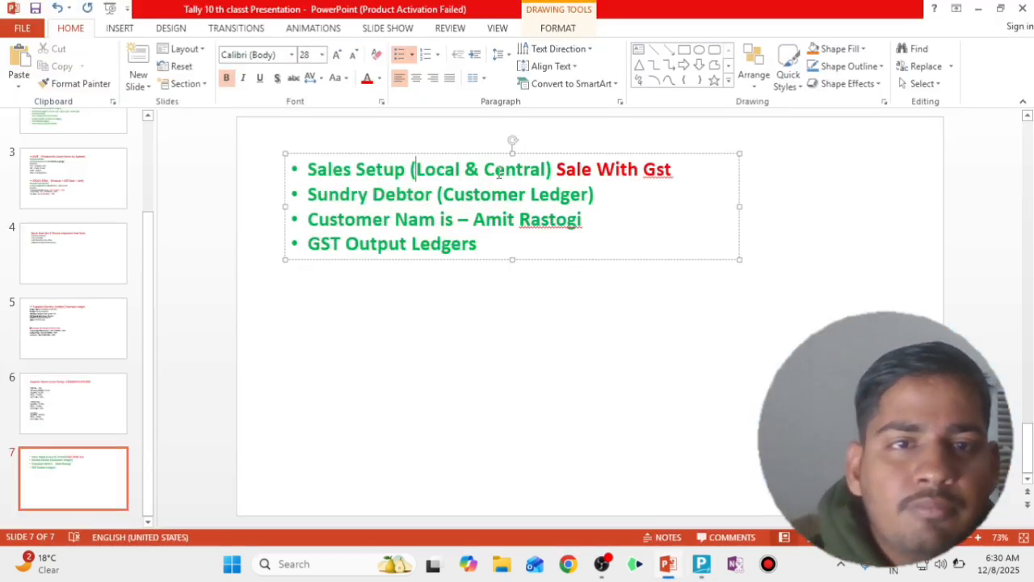
{"action": "left_click", "coordinate": [395, 198]}
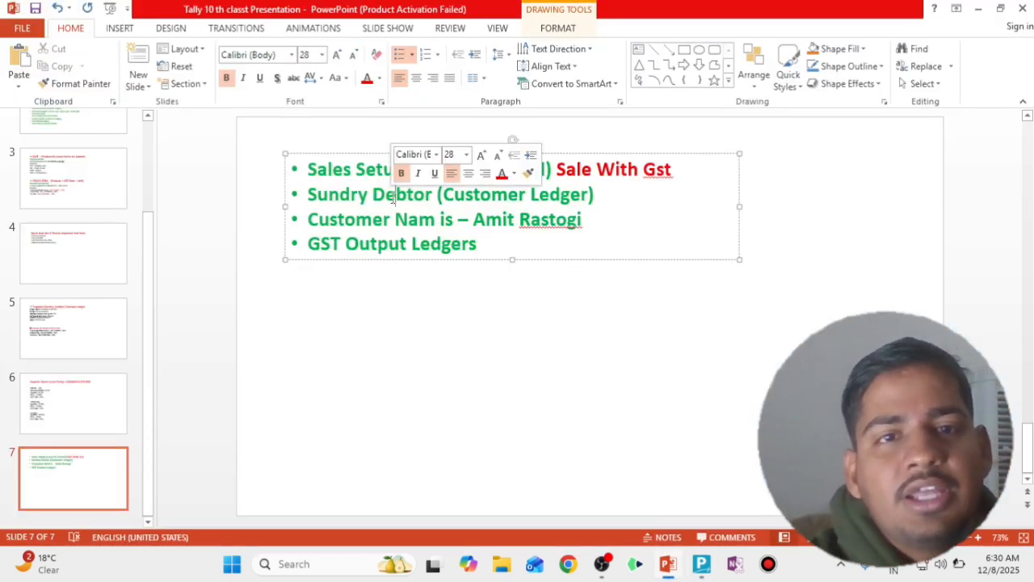
{"action": "left_click", "coordinate": [456, 218]}
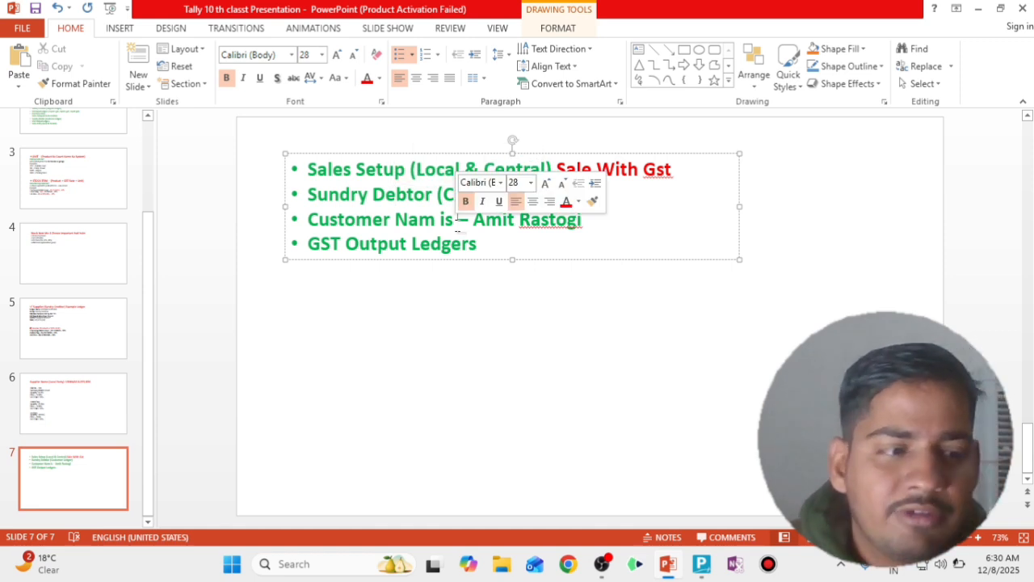
Back in TallyPrime, start a ledger with the customer's name under Sundry Debtors
{"action": "key", "text": "alt+Tab"}
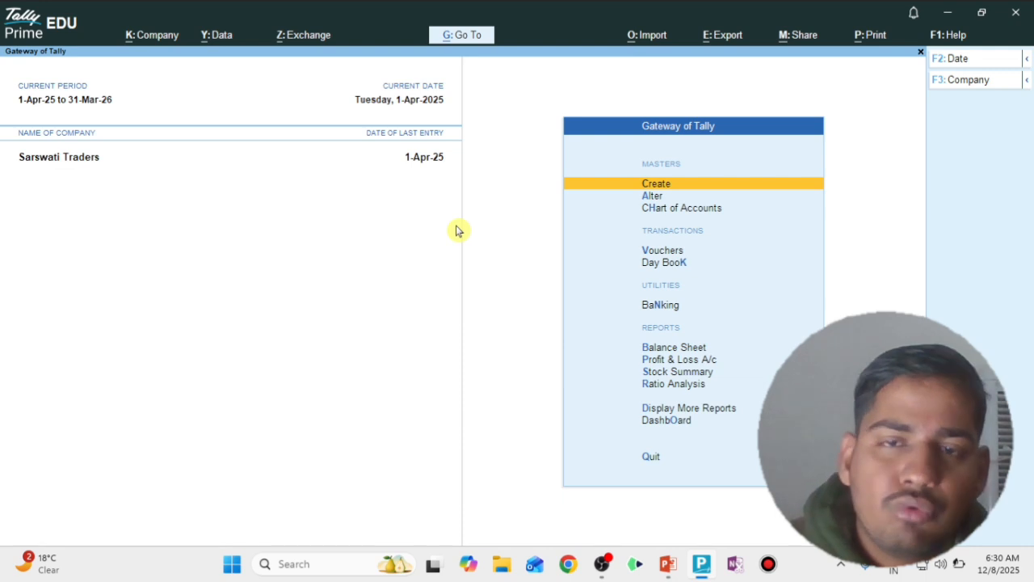
{"action": "key", "text": "Return"}
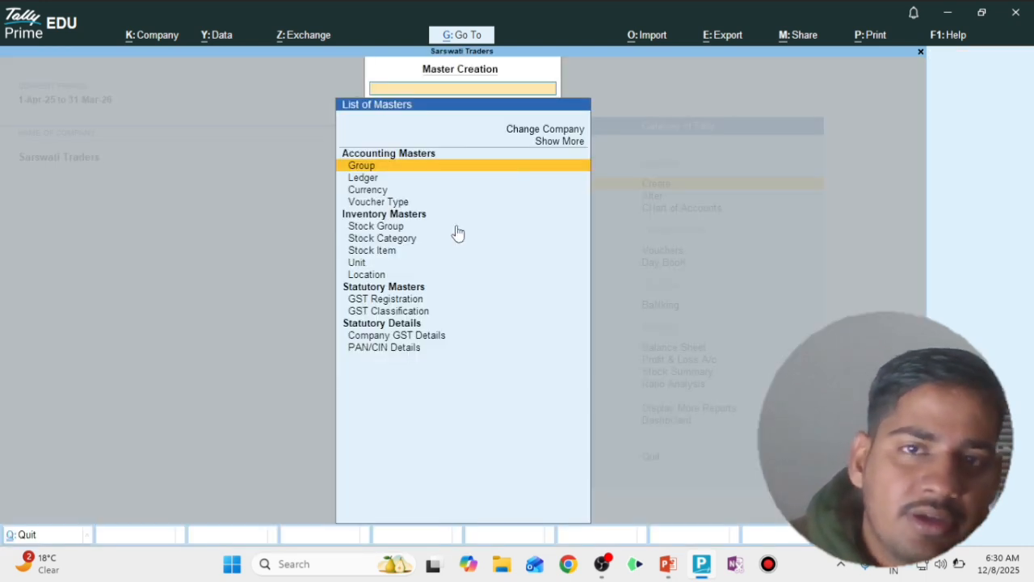
{"action": "key", "text": "Down"}
{"action": "key", "text": "Return"}
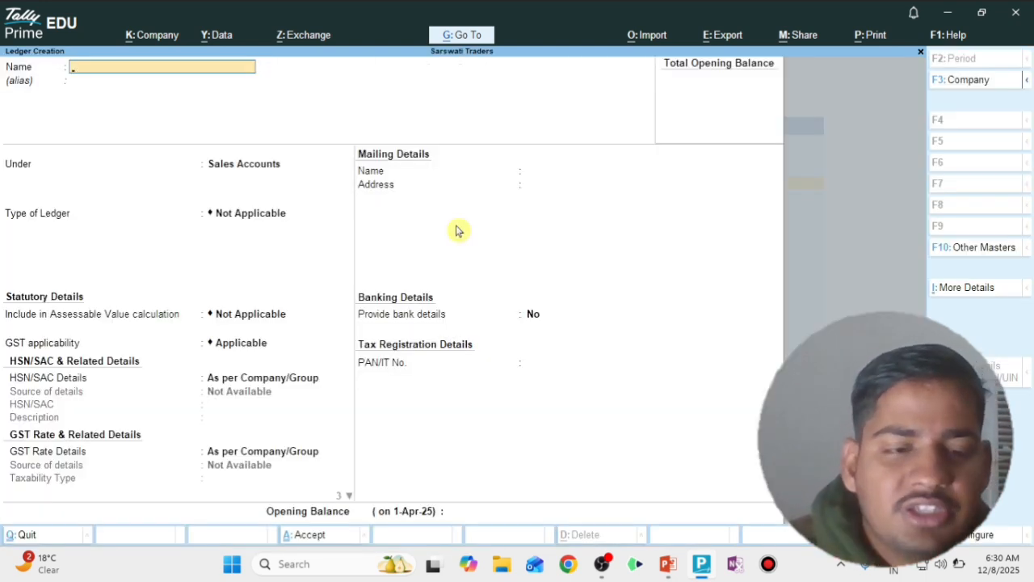
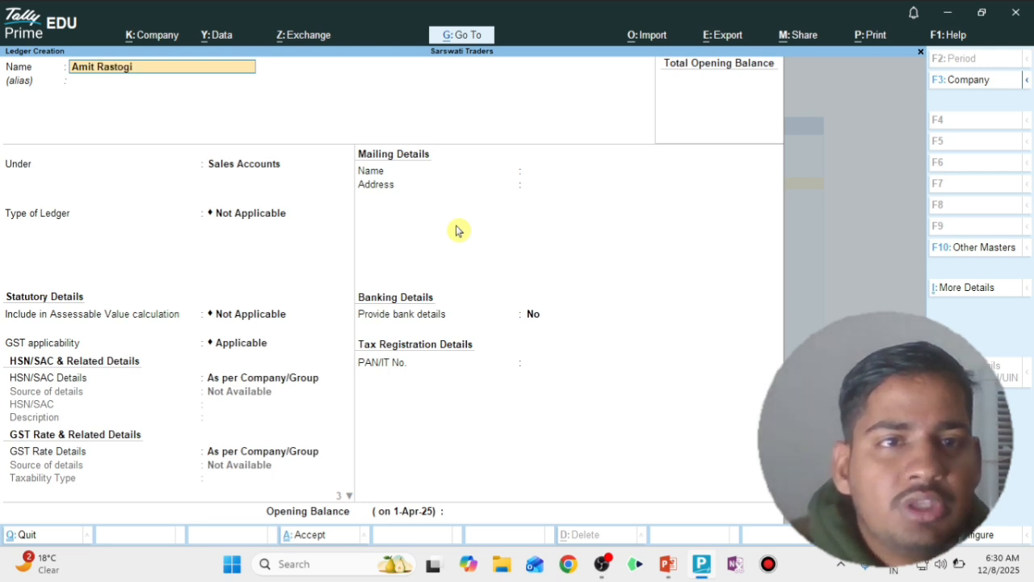
{"action": "key", "text": "Return"}
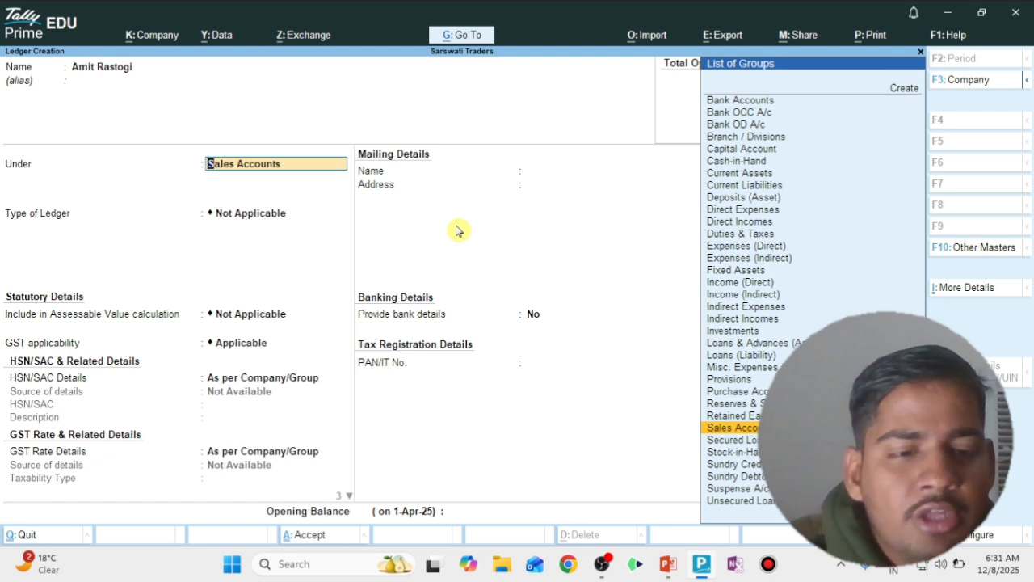
{"action": "type", "text": "Sund"}
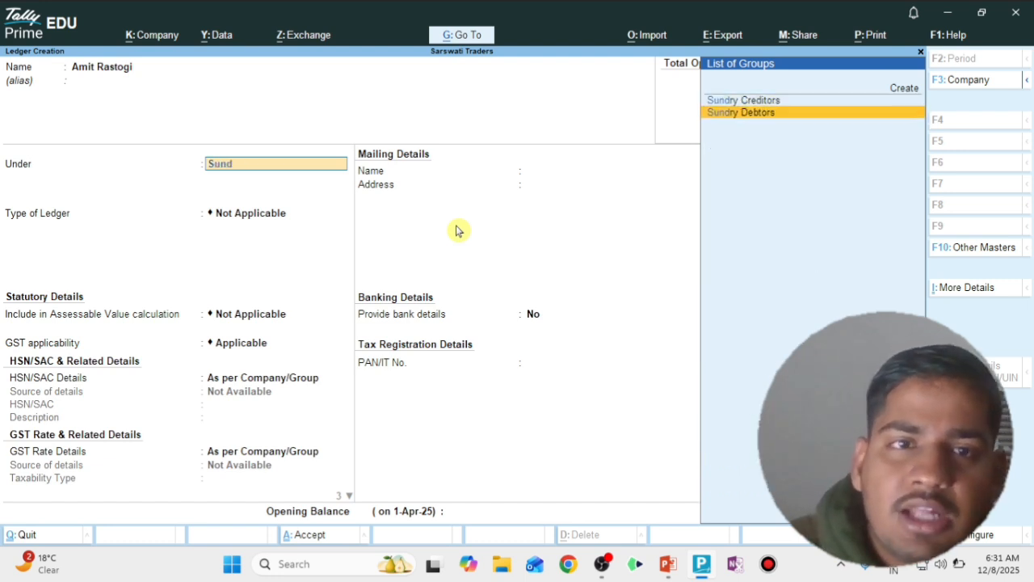
{"action": "key", "text": "Return"}
{"action": "key", "text": "Return"}
{"action": "key", "text": "Return"}
{"action": "key", "text": "Return"}
{"action": "key", "text": "Return"}
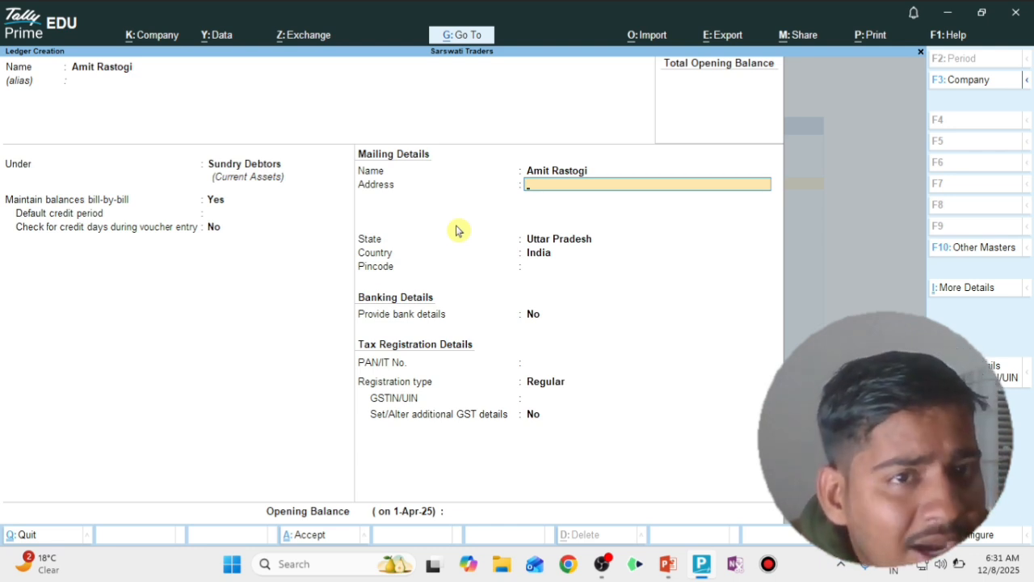
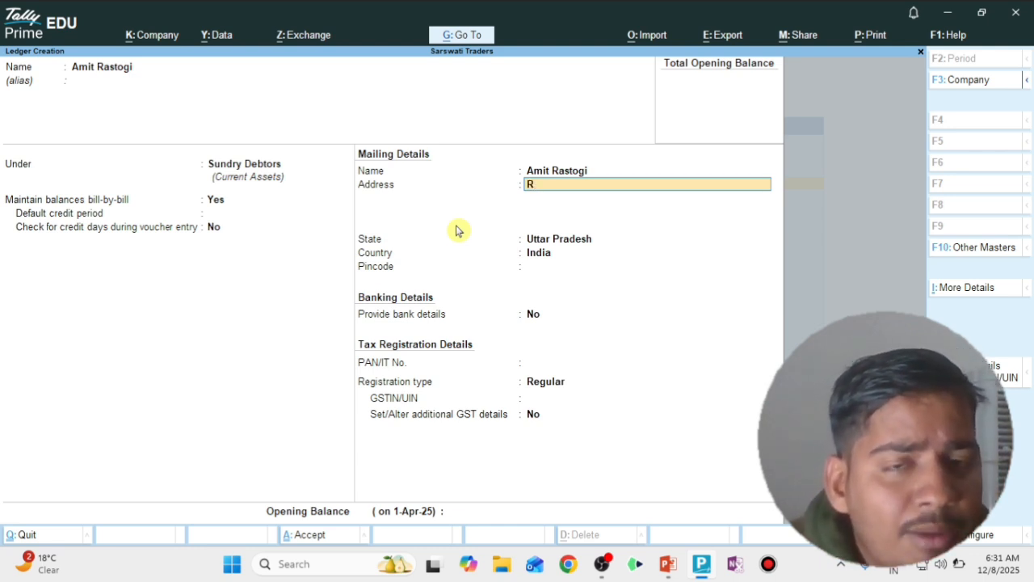
Enter the customer's mailing address in the ledger
{"action": "key", "text": "BackSpace"}
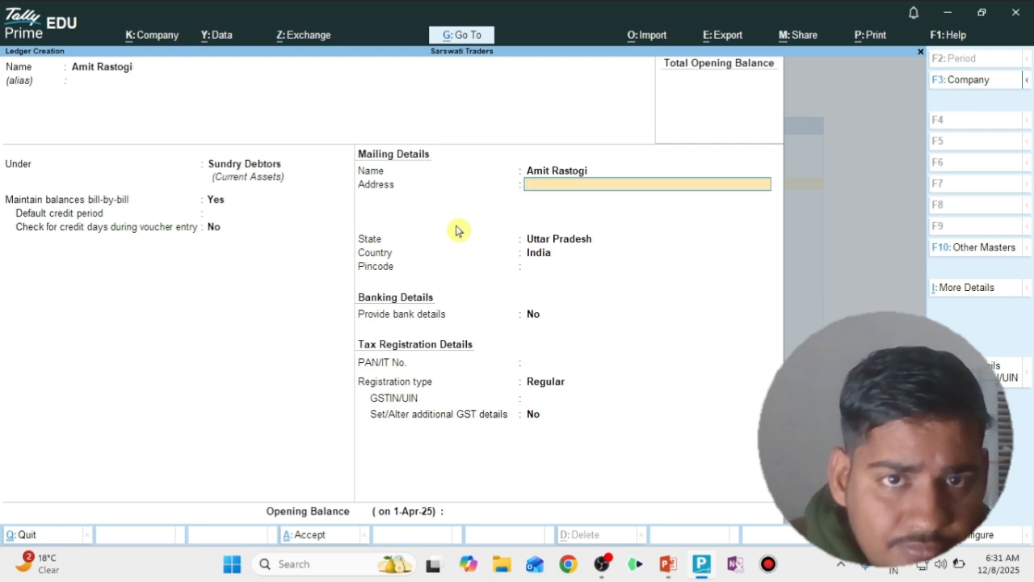
{"action": "key", "text": "BackSpace"}
{"action": "key", "text": "BackSpace"}
{"action": "key", "text": "BackSpace"}
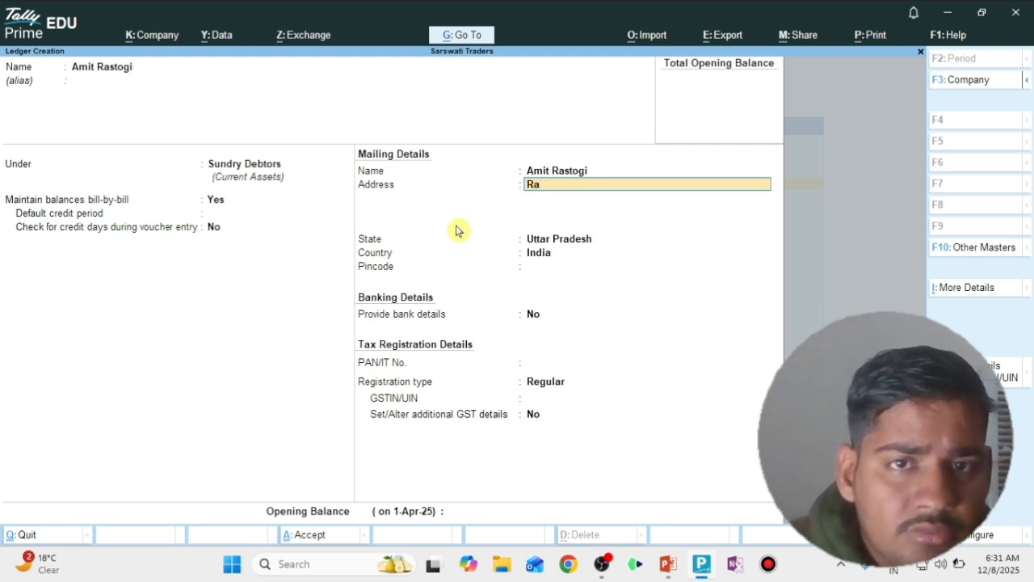
{"action": "key", "text": "BackSpace"}
{"action": "key", "text": "BackSpace"}
{"action": "key", "text": "BackSpace"}
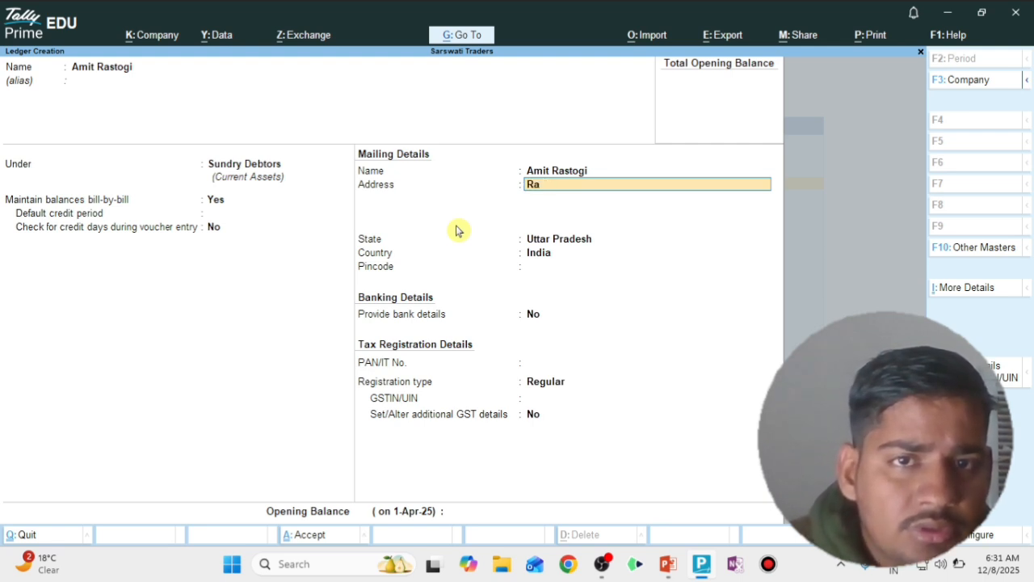
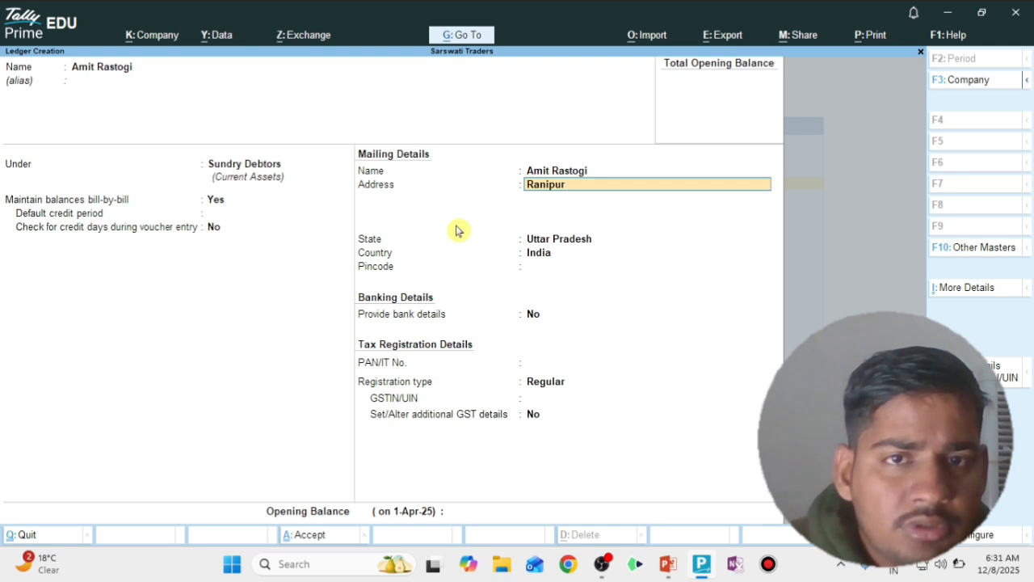
{"action": "key", "text": "BackSpace"}
{"action": "key", "text": "BackSpace"}
{"action": "key", "text": "BackSpace"}
{"action": "key", "text": "BackSpace"}
{"action": "key", "text": "BackSpace"}
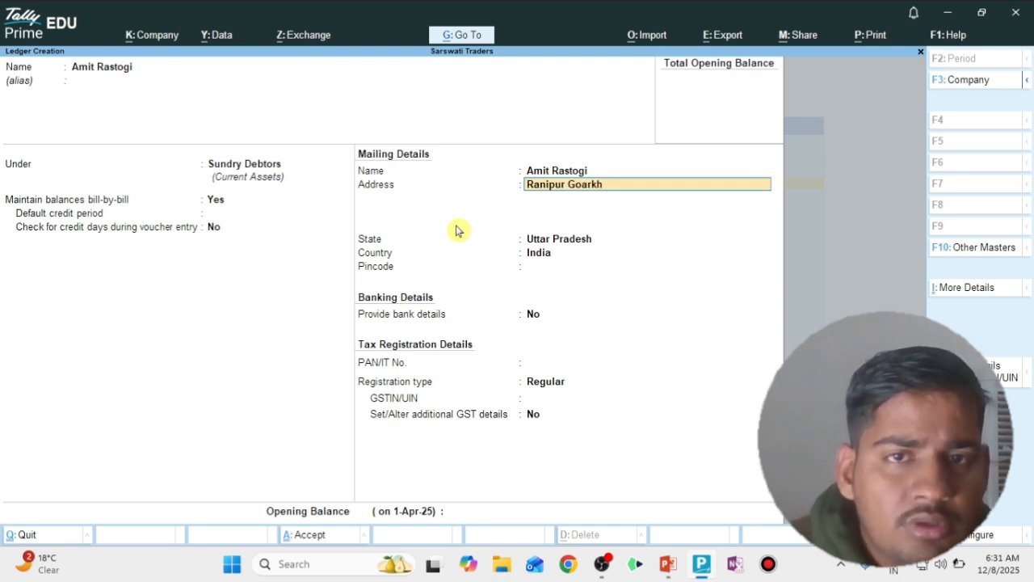
{"action": "key", "text": "Return"}
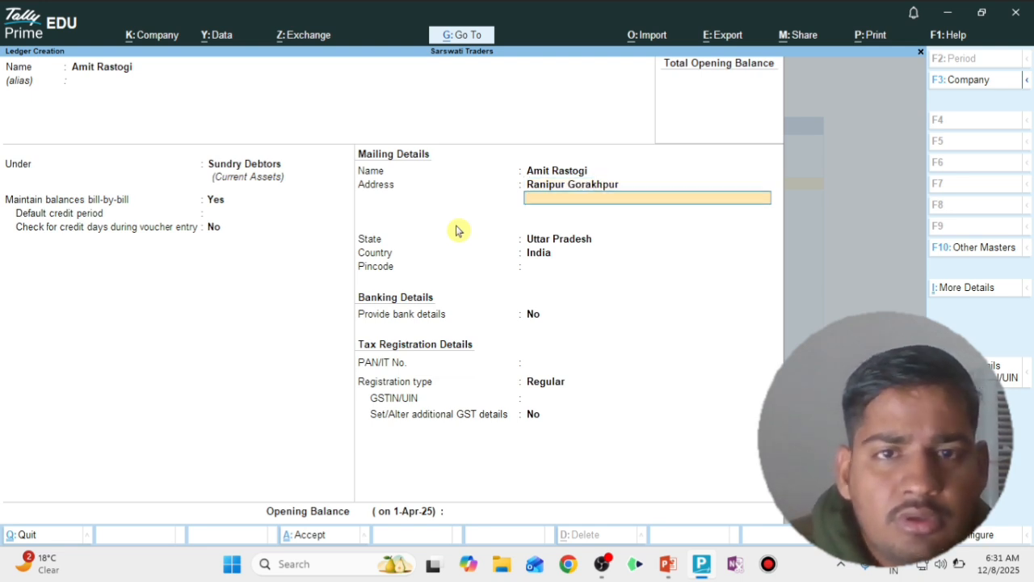
{"action": "key", "text": "Return"}
Keep the state as Uttar Pradesh and enter the customer's pincode
{"action": "key", "text": "Return"}
{"action": "type", "text": "2737408"}
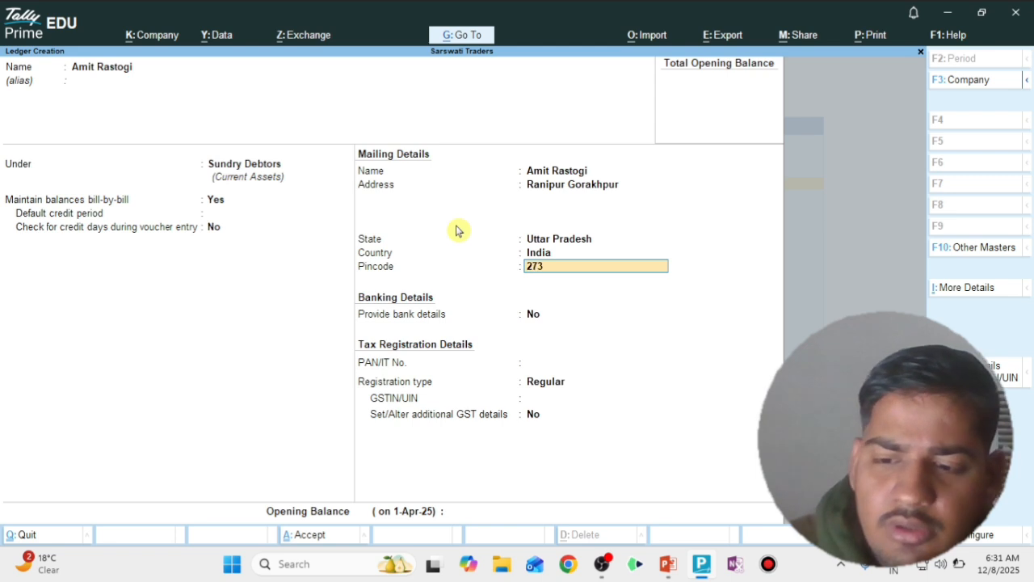
{"action": "key", "text": "Return"}
{"action": "key", "text": "BackSpace"}
{"action": "key", "text": "BackSpace"}
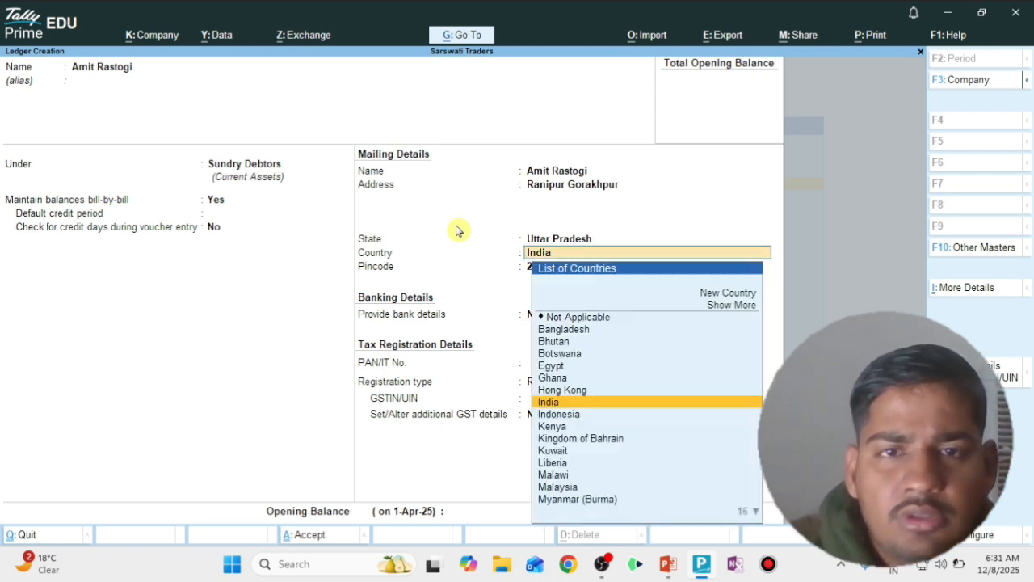
{"action": "key", "text": "Return"}
{"action": "type", "text": "273408"}
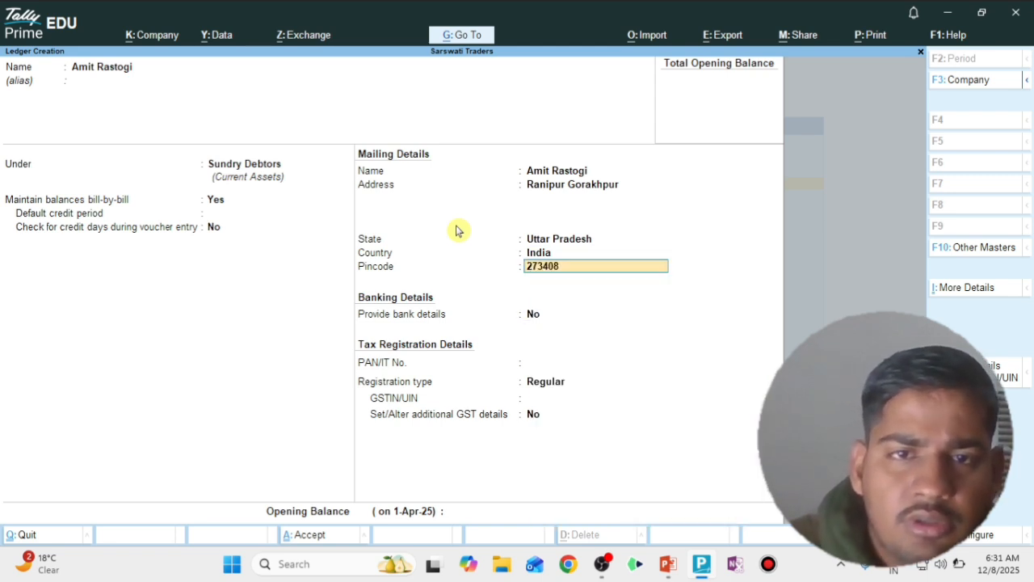
{"action": "key", "text": "Return"}
{"action": "key", "text": "Return"}
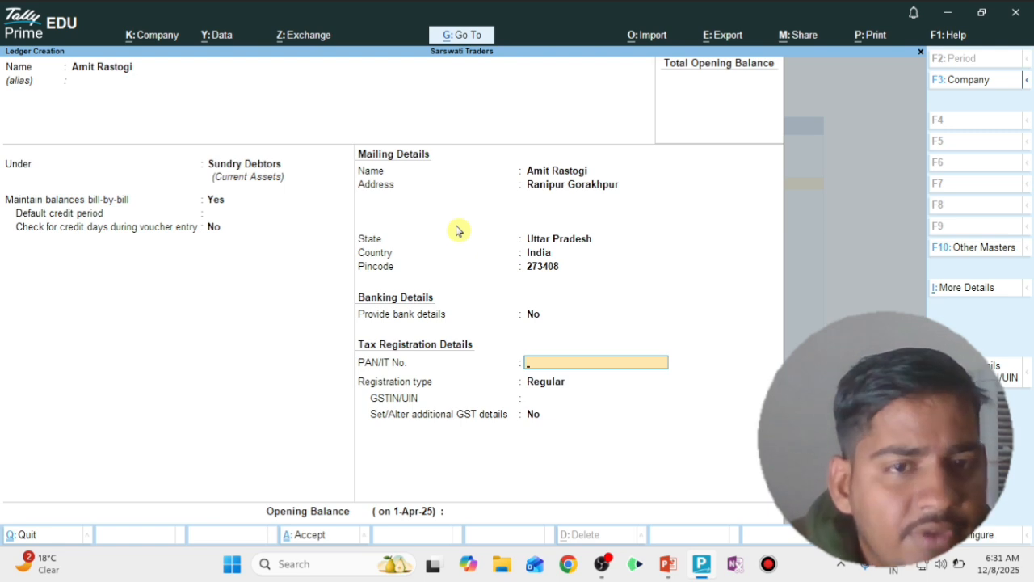
{"action": "key", "text": "Return"}
{"action": "key", "text": "Return"}
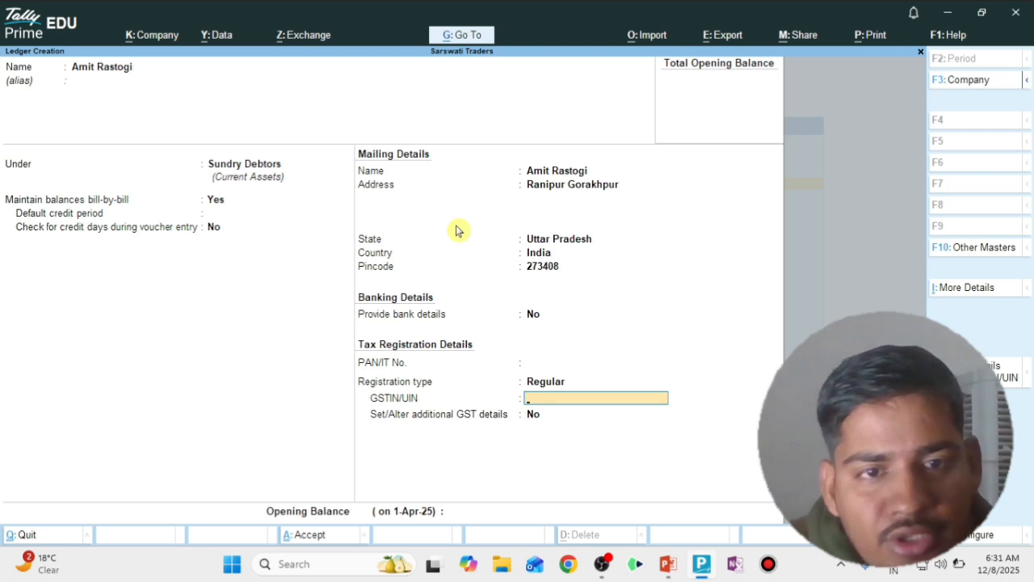
Leave GSTIN blank, decline additional GST details, save the customer ledger, and switch to the presentation
{"action": "key", "text": "Return"}
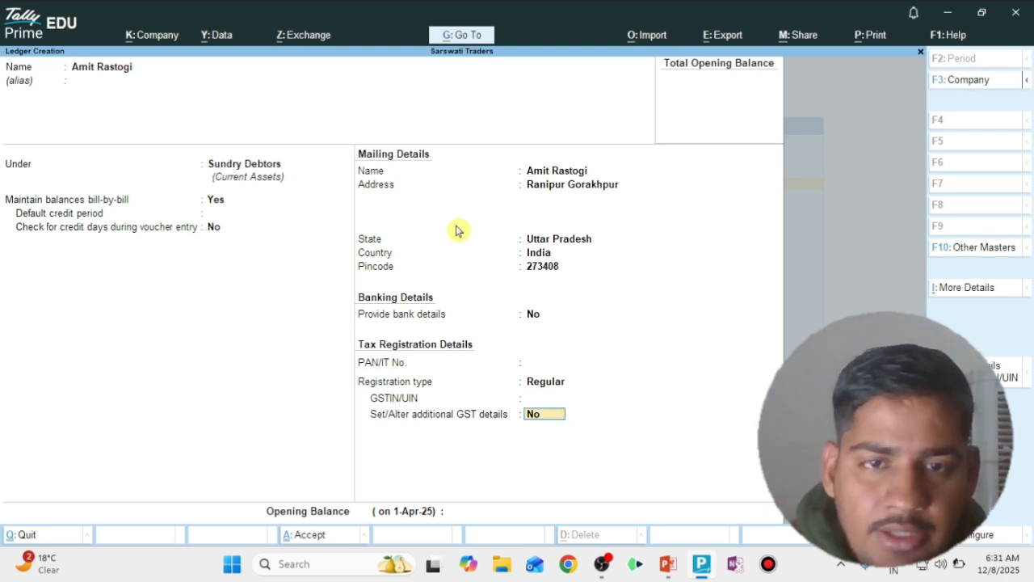
{"action": "key", "text": "Return"}
{"action": "key", "text": "BackSpace"}
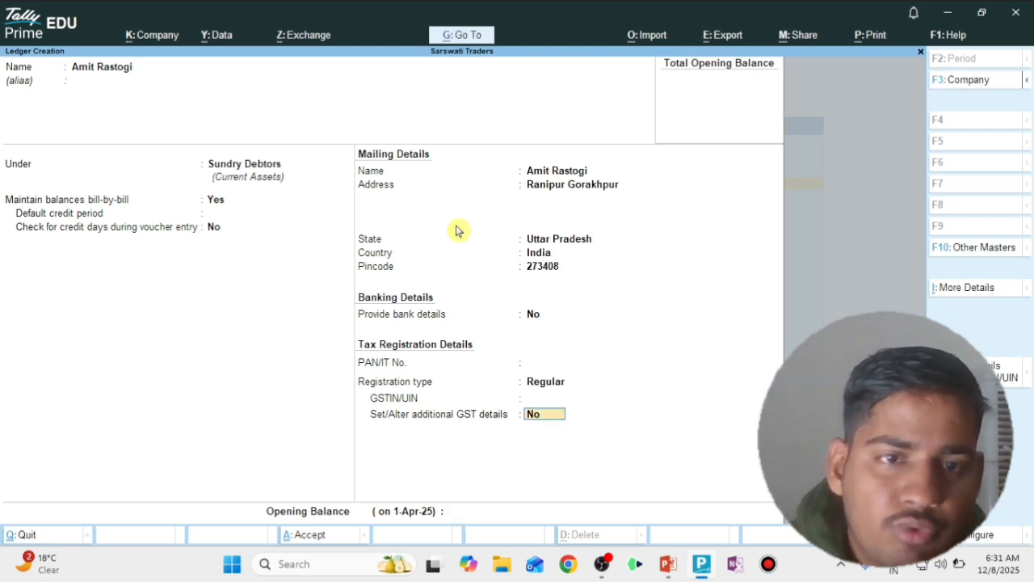
{"action": "type", "text": "y"}
{"action": "key", "text": "Return"}
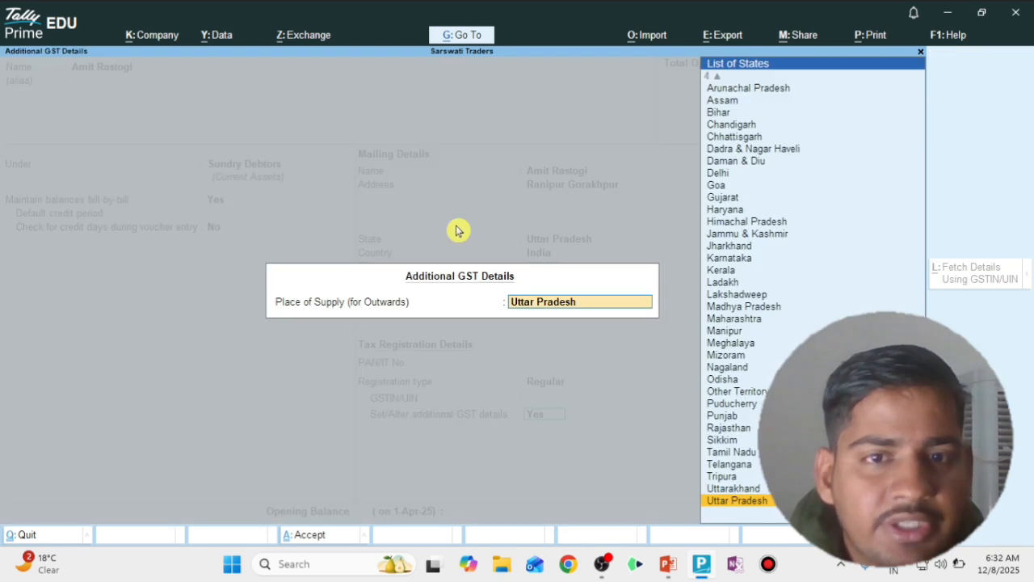
{"action": "key", "text": "Return"}
{"action": "key", "text": "BackSpace"}
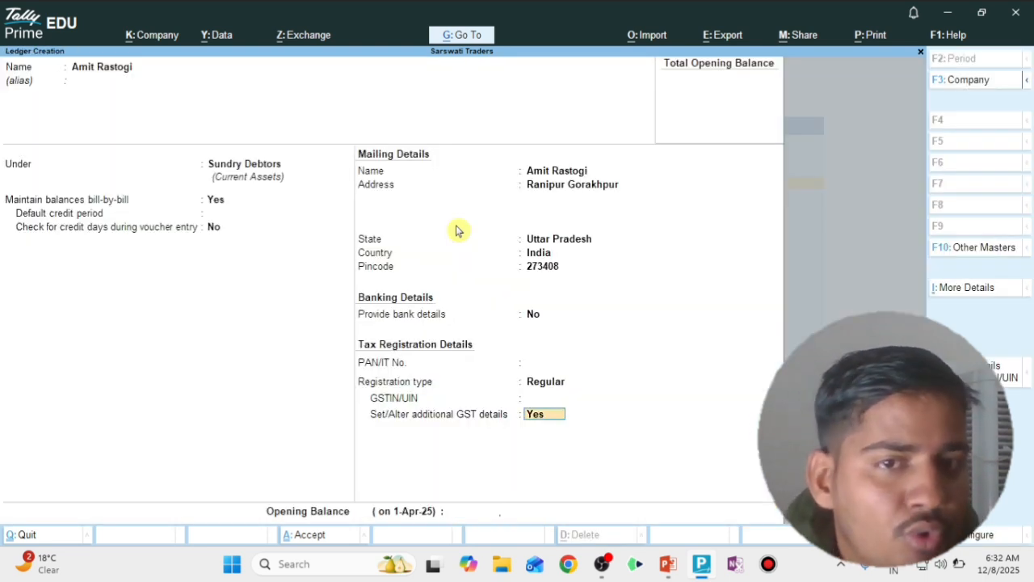
{"action": "type", "text": "n"}
{"action": "key", "text": "Return"}
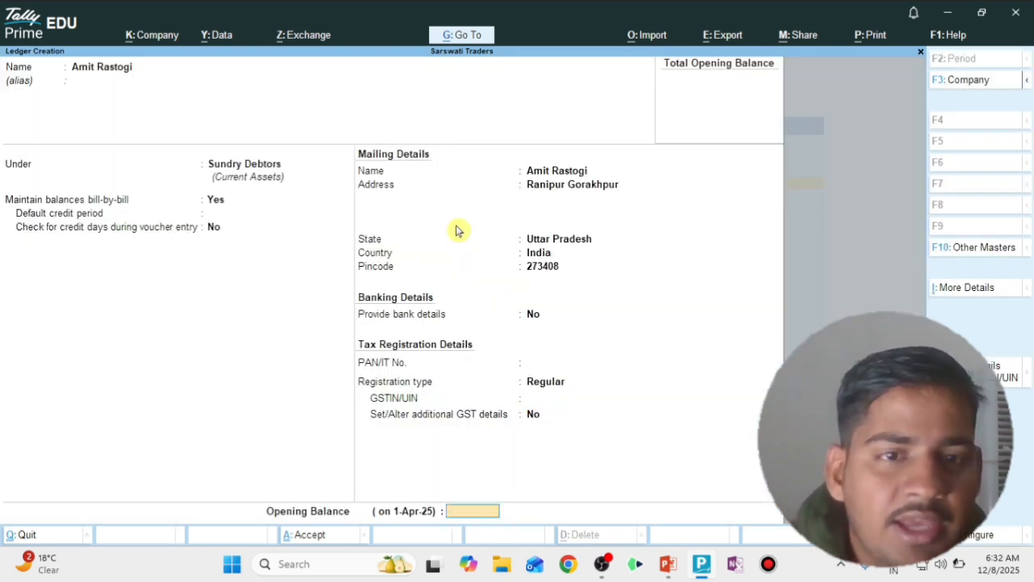
{"action": "key", "text": "Return"}
{"action": "key", "text": "Return"}
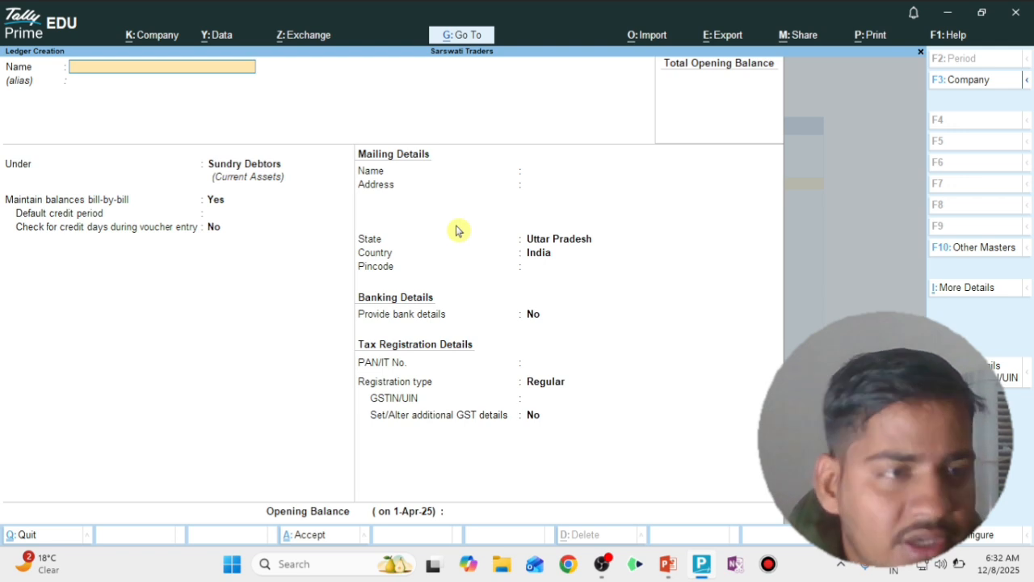
{"action": "key", "text": "Escape"}
{"action": "key", "text": "Escape"}
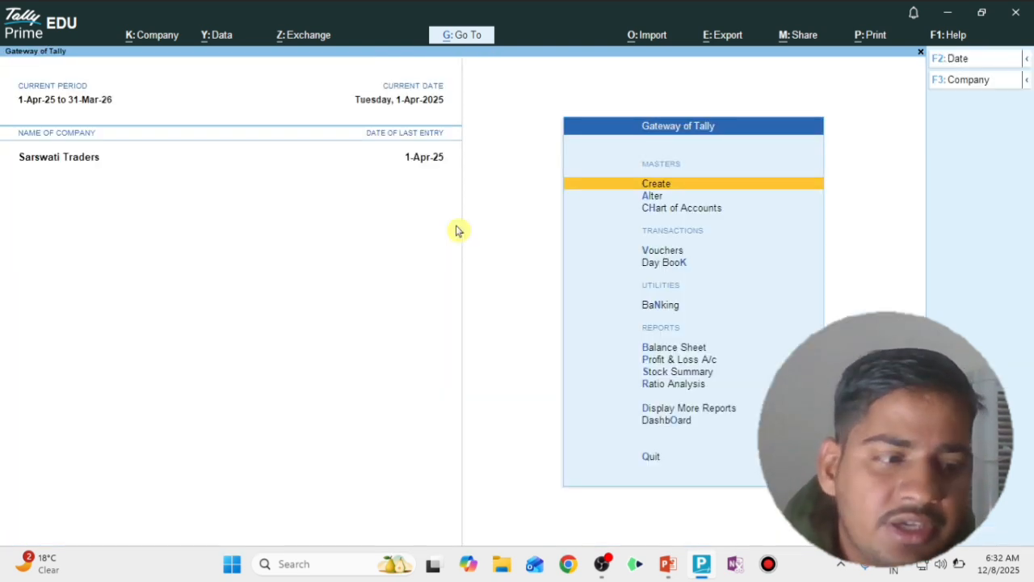
{"action": "key", "text": "alt+Tab"}
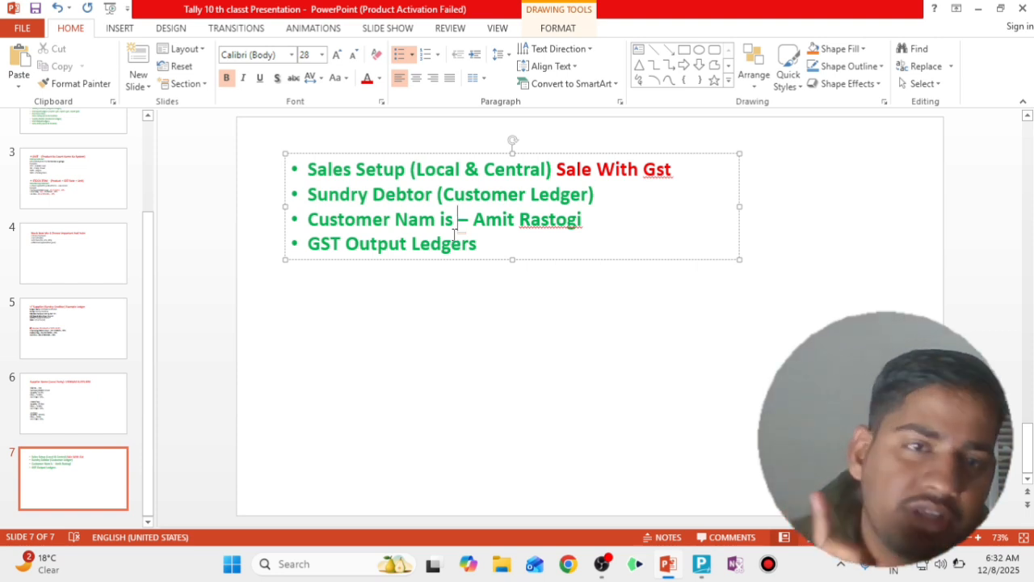
Return from slide 7 to TallyPrime's Gateway of Tally
{"action": "key", "text": "alt+Tab"}
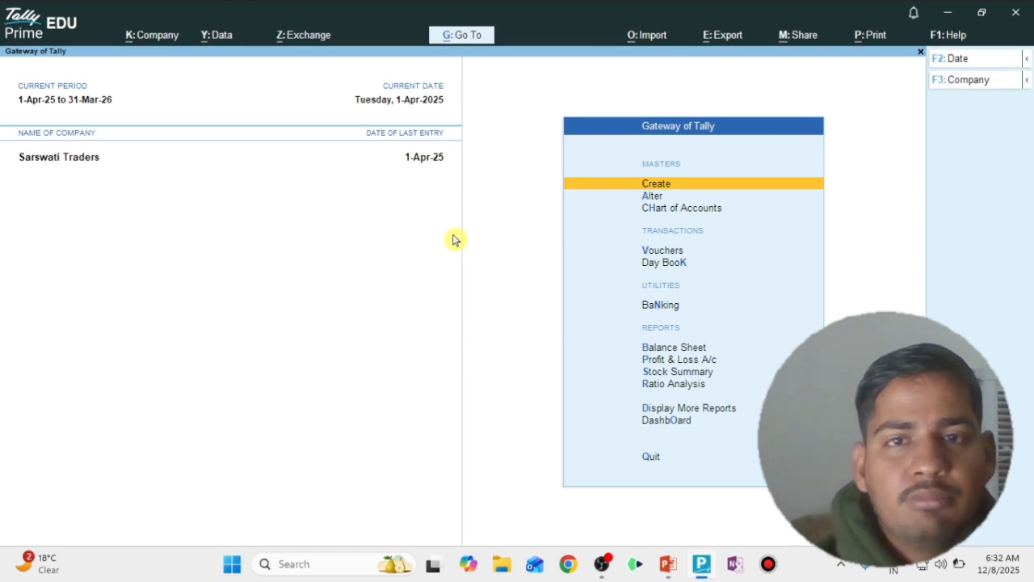
Start a ledger named 'Output CGST @ 9%' and type DUT to match Duties & Taxes
{"action": "key", "text": "Return"}
{"action": "key", "text": "Return"}
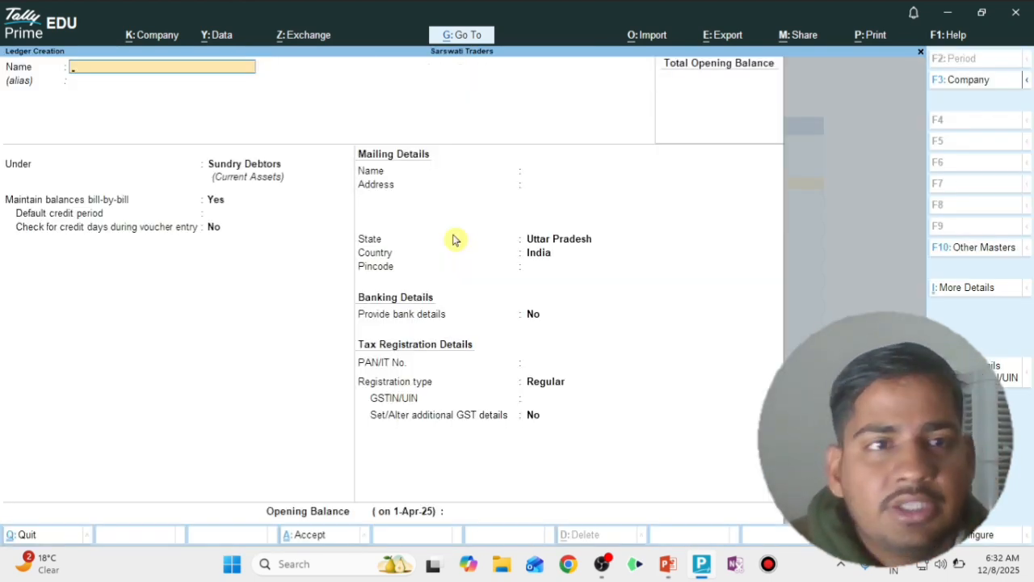
{"action": "type", "text": "OUPU"}
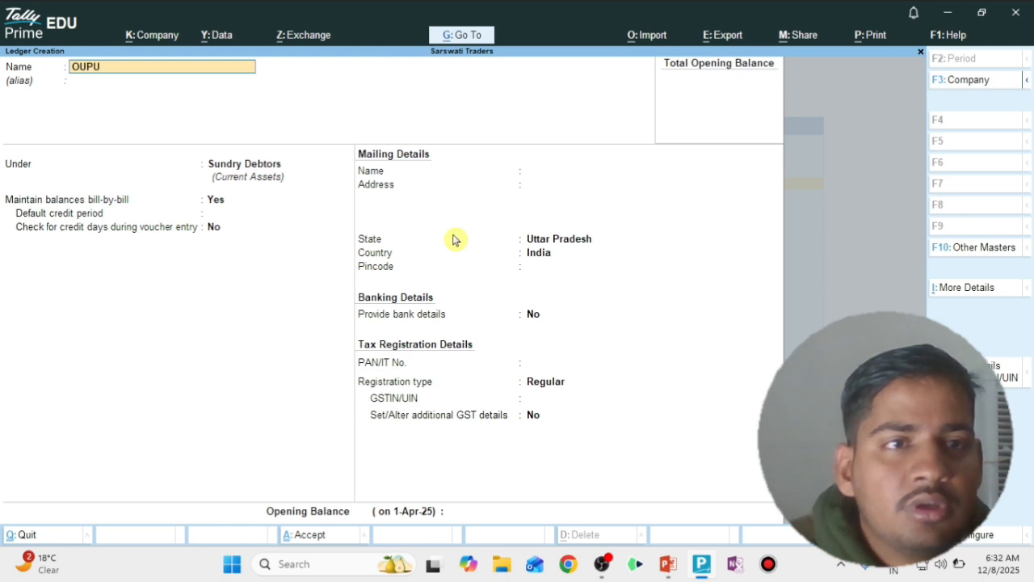
{"action": "key", "text": "BackSpace"}
{"action": "key", "text": "BackSpace"}
{"action": "key", "text": "BackSpace"}
{"action": "type", "text": "up"}
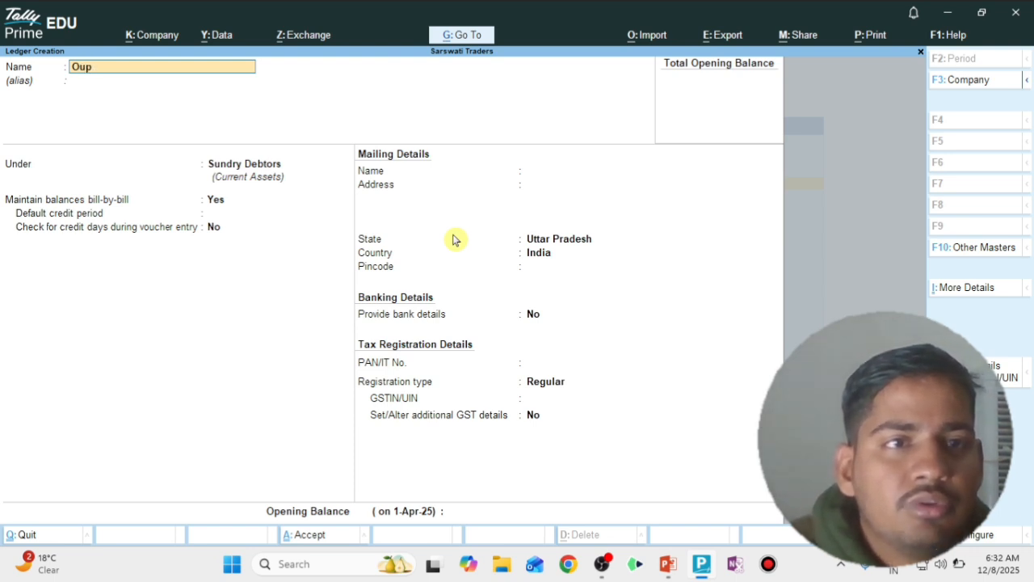
{"action": "key", "text": "BackSpace"}
{"action": "type", "text": "tput Cgs"}
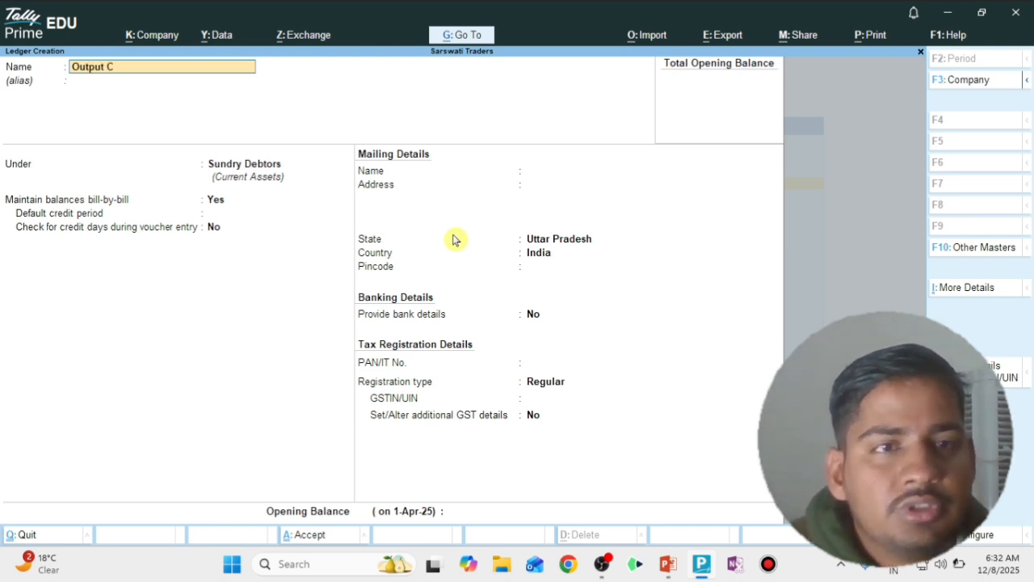
{"action": "key", "text": "BackSpace"}
{"action": "key", "text": "BackSpace"}
{"action": "type", "text": "GST"}
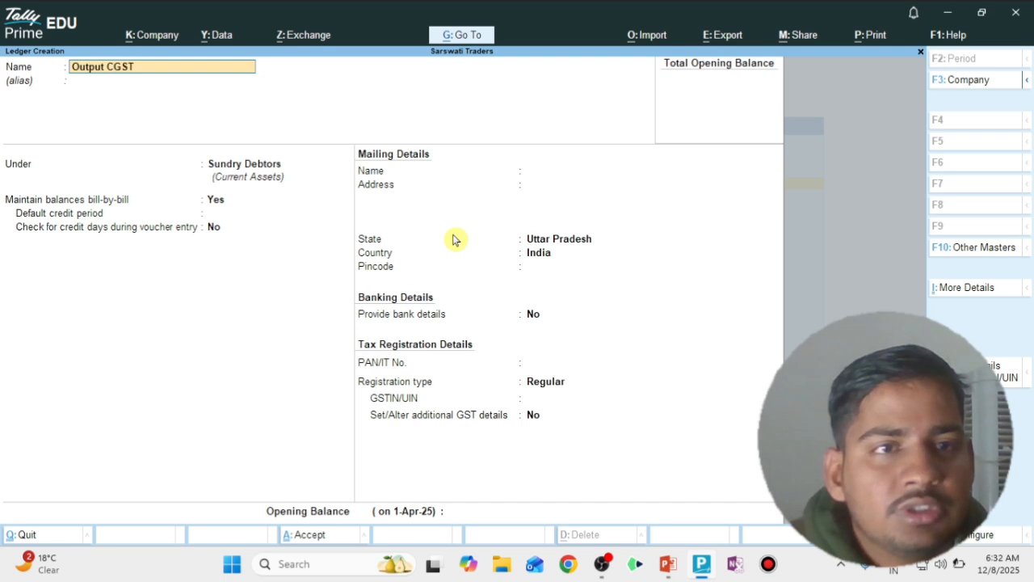
{"action": "type", "text": " @ 1"}
{"action": "key", "text": "BackSpace"}
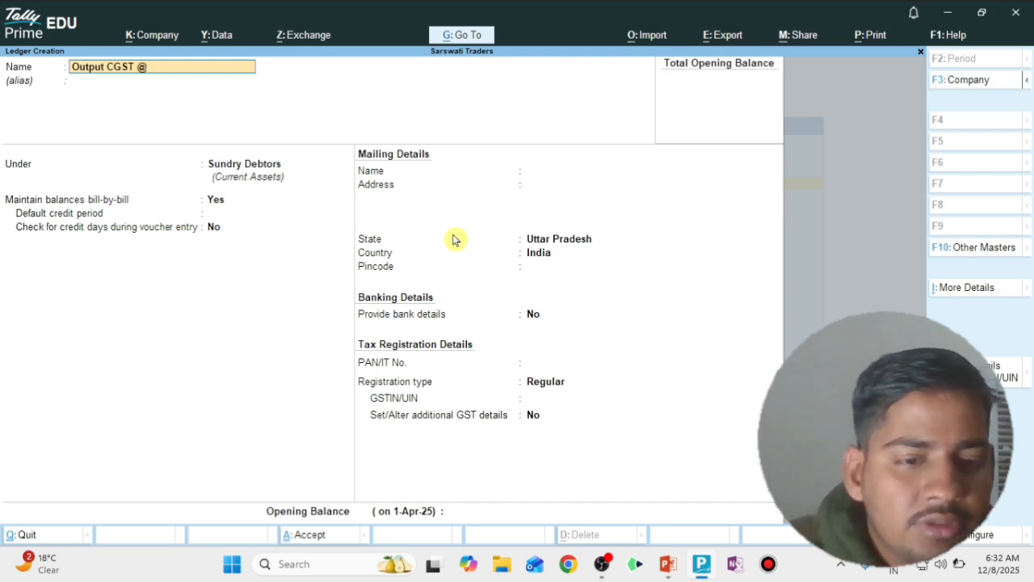
{"action": "type", "text": "9%"}
{"action": "key", "text": "Return"}
{"action": "key", "text": "Return"}
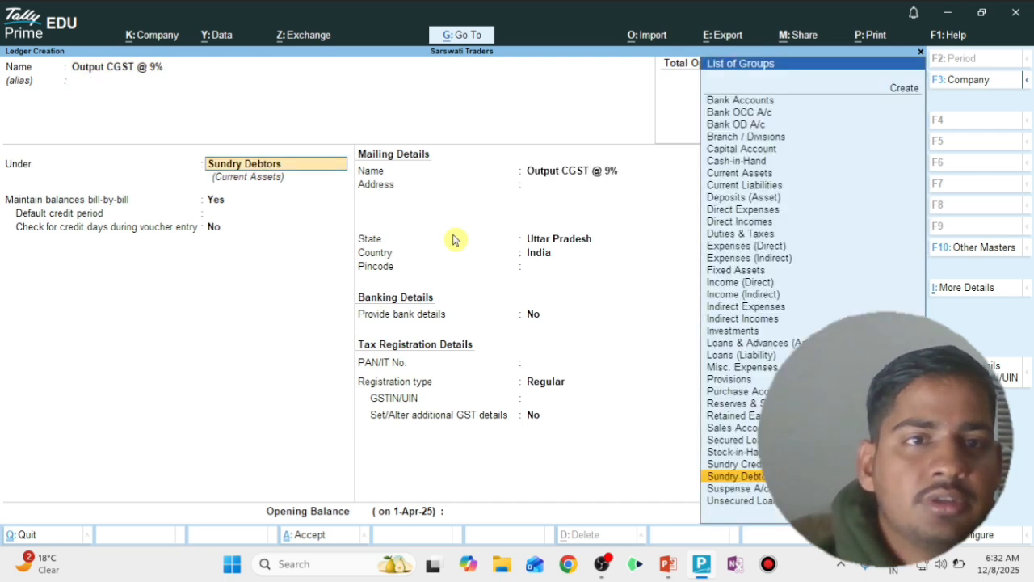
{"action": "type", "text": "DUT"}
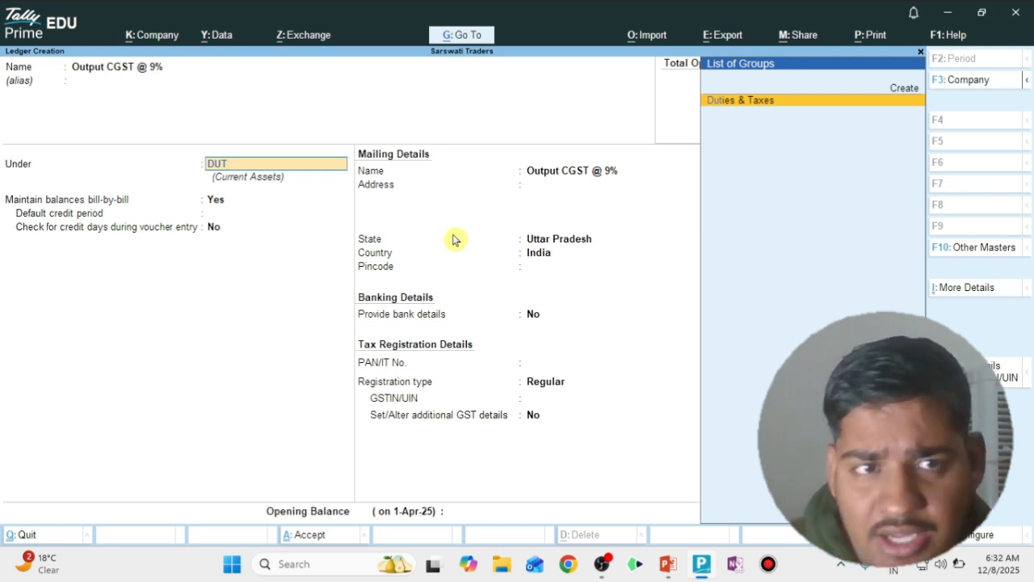
Place it under Duties & Taxes with GST duty type, CGST tax type at 9%, and save
{"action": "key", "text": "Return"}
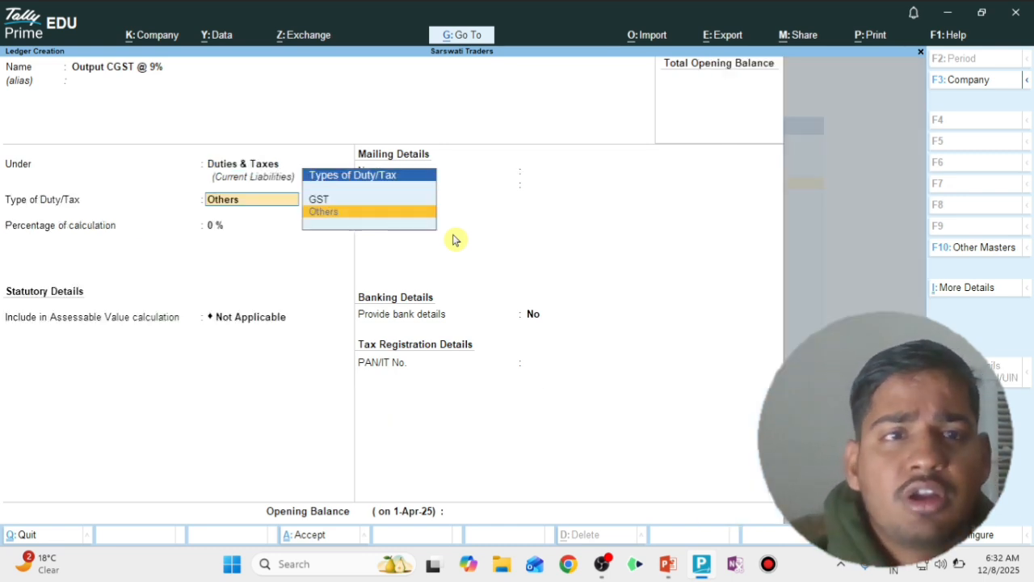
{"action": "key", "text": "Up"}
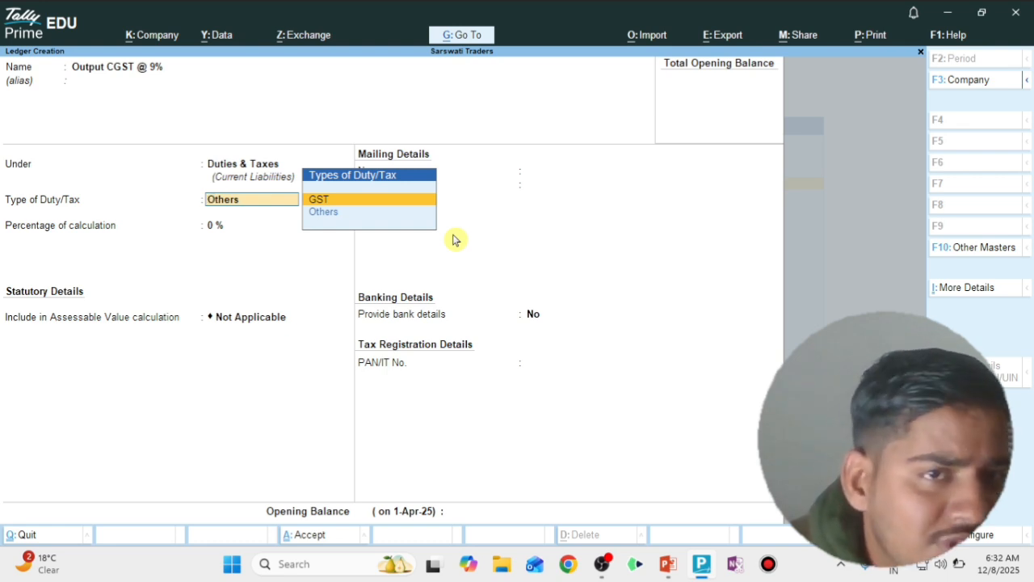
{"action": "key", "text": "Return"}
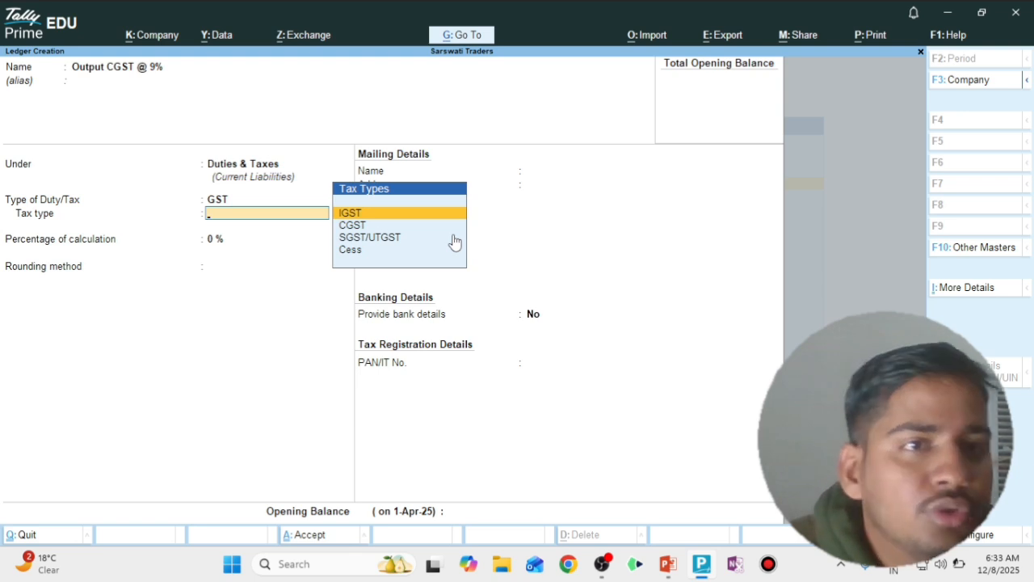
{"action": "key", "text": "Down"}
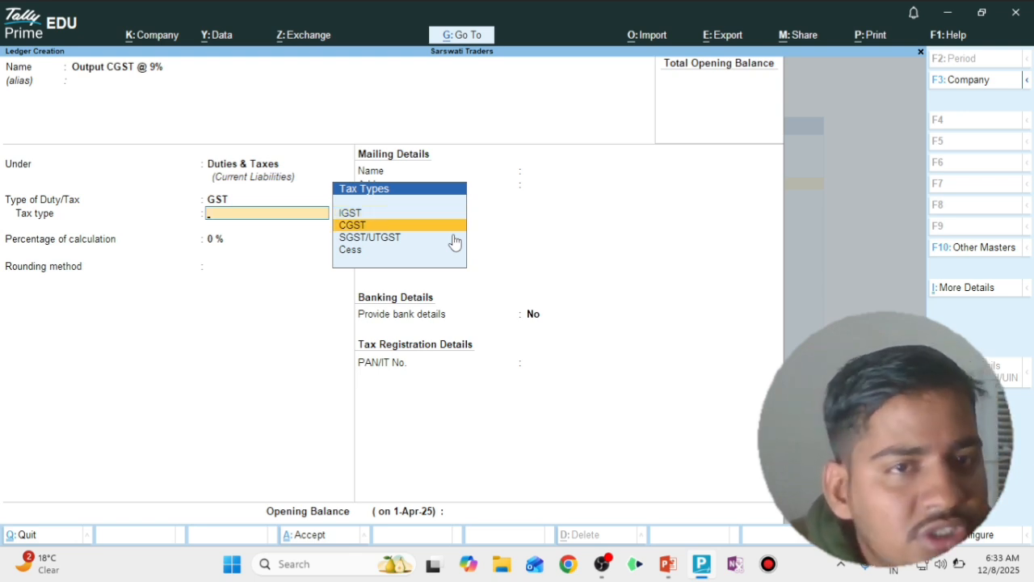
{"action": "key", "text": "Return"}
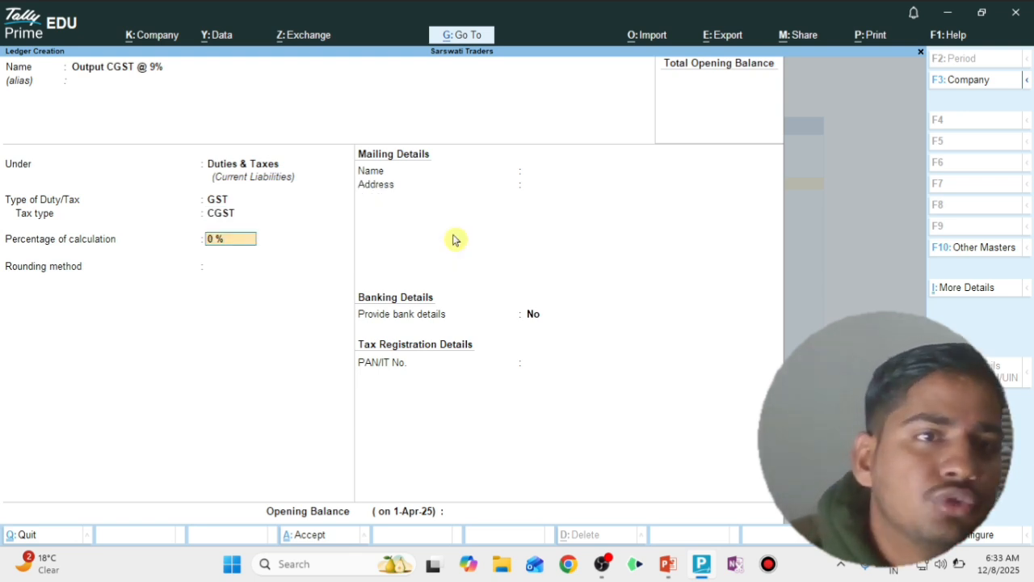
{"action": "type", "text": "9"}
{"action": "key", "text": "Return"}
{"action": "key", "text": "Return"}
{"action": "key", "text": "Return"}
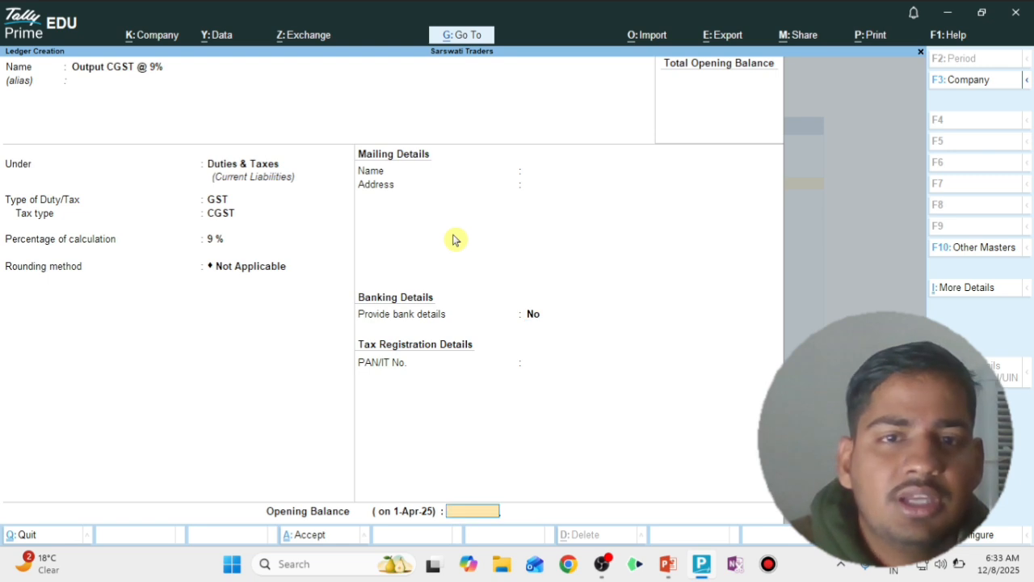
{"action": "key", "text": "Return"}
{"action": "key", "text": "Return"}
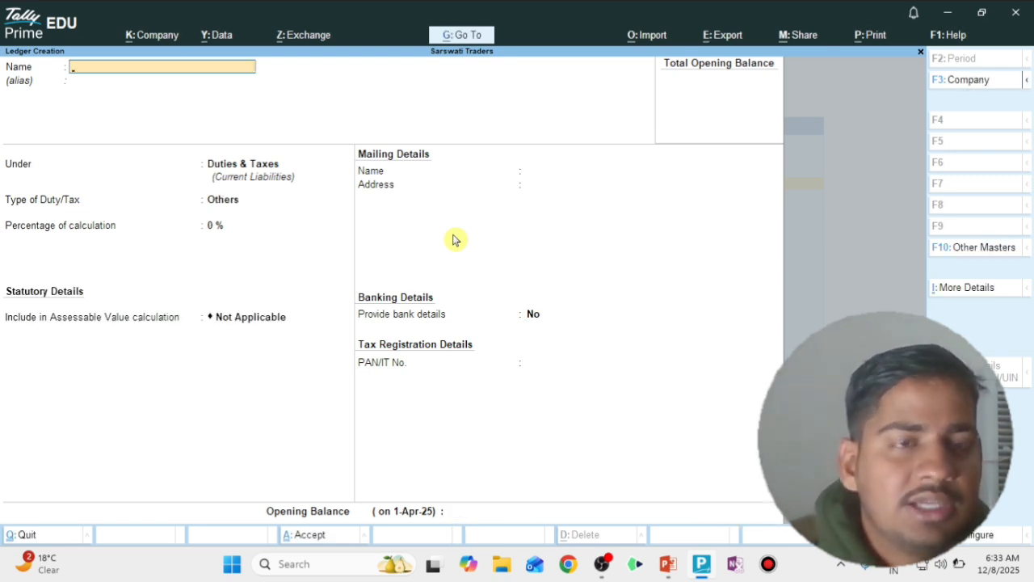
Name the new ledger 'Output SGST @ 9%' and place it under Duties & Taxes
{"action": "type", "text": "Ou"}
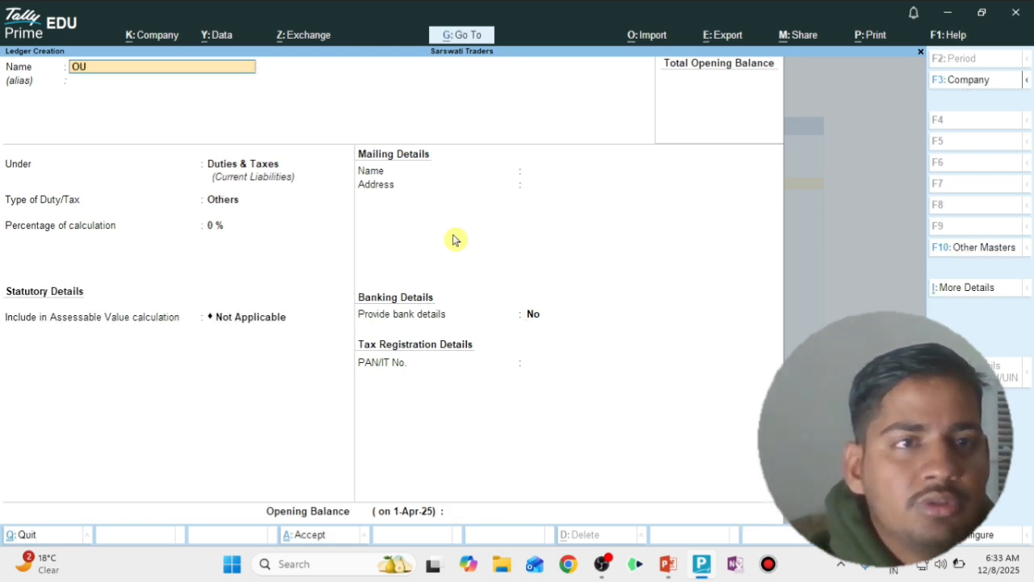
{"action": "key", "text": "BackSpace"}
{"action": "type", "text": "utput"}
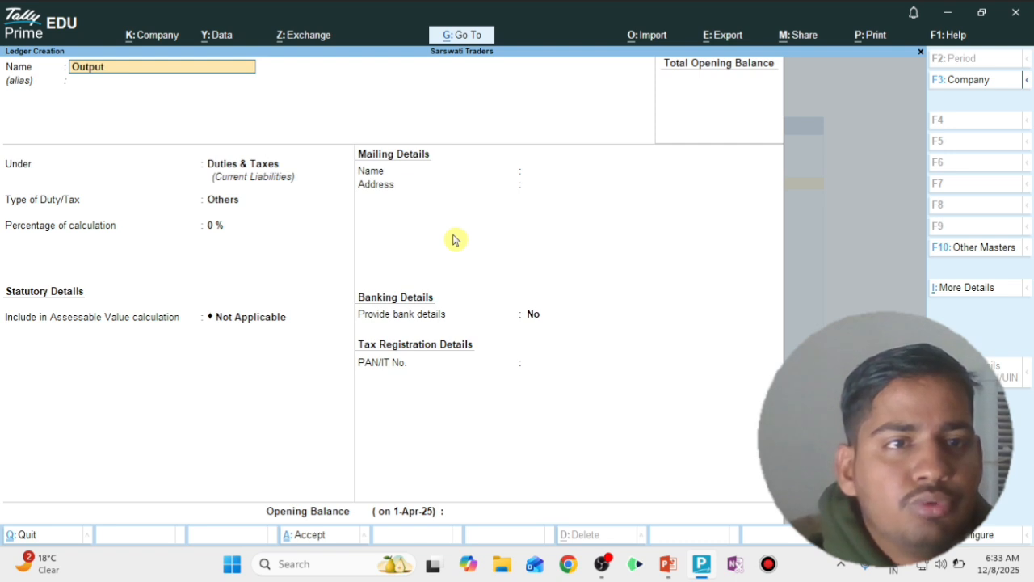
{"action": "type", "text": " I"}
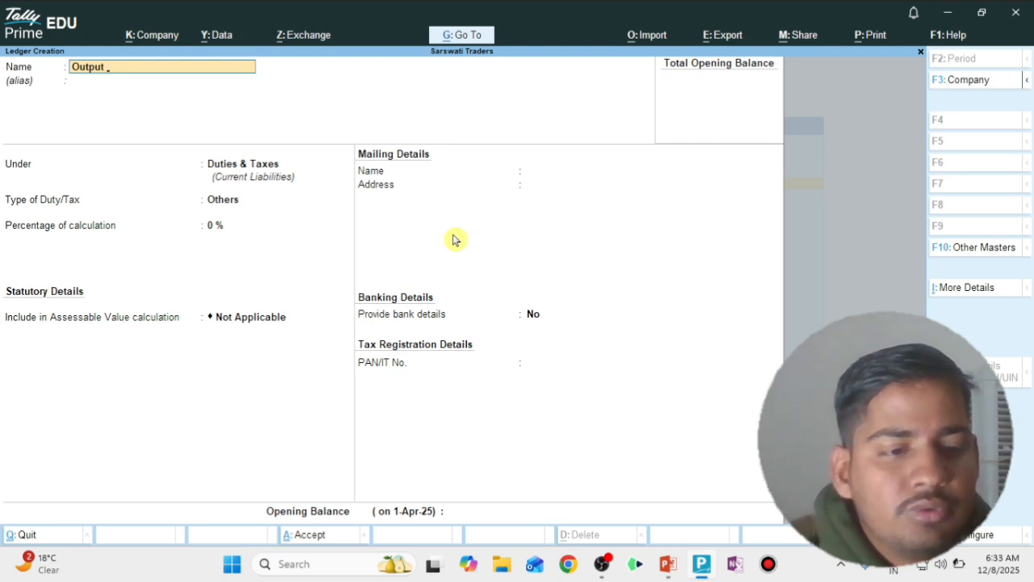
{"action": "type", "text": "SGST"}
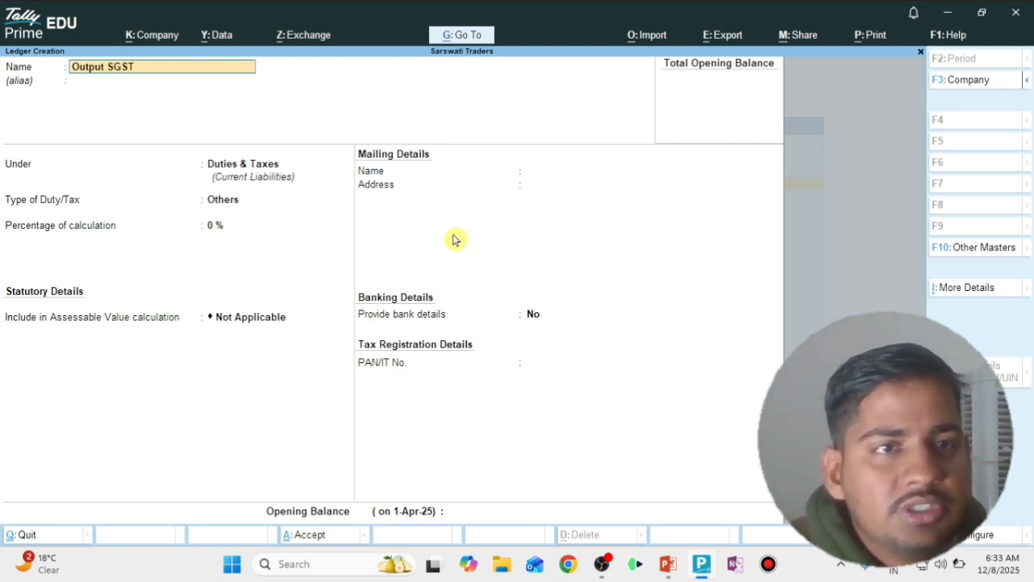
{"action": "type", "text": " @ 9"}
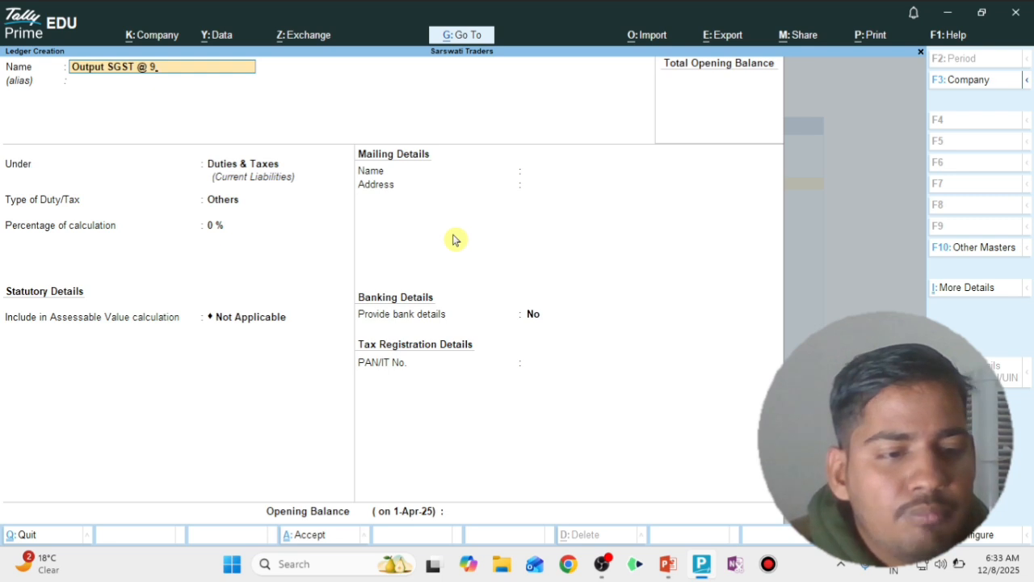
{"action": "type", "text": "%"}
{"action": "key", "text": "Return"}
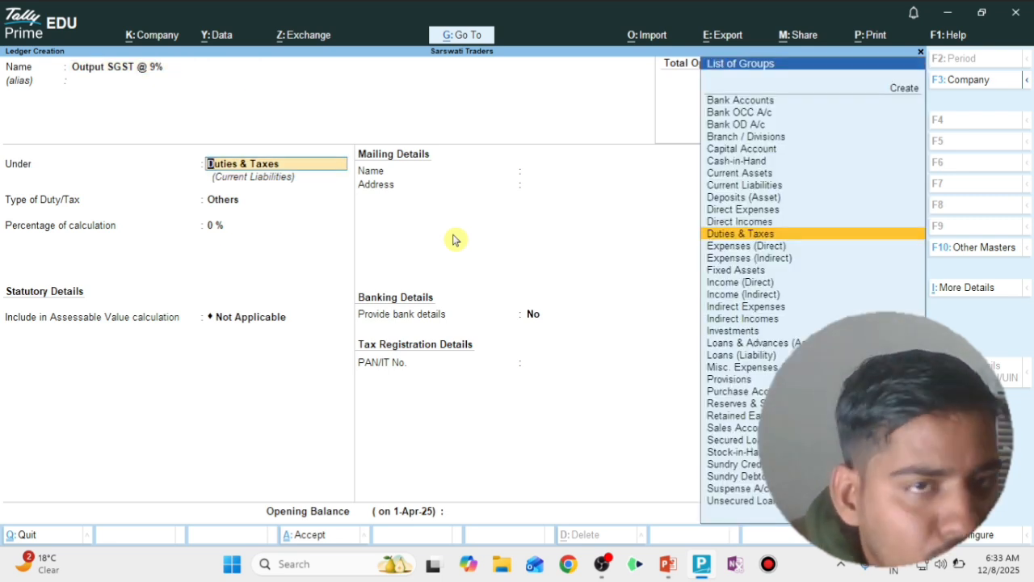
{"action": "key", "text": "Return"}
Set duty type GST and tax type SGST/UTGST at 9%, with rounding left as Not Applicable
{"action": "key", "text": "Up"}
{"action": "key", "text": "Return"}
{"action": "key", "text": "Down"}
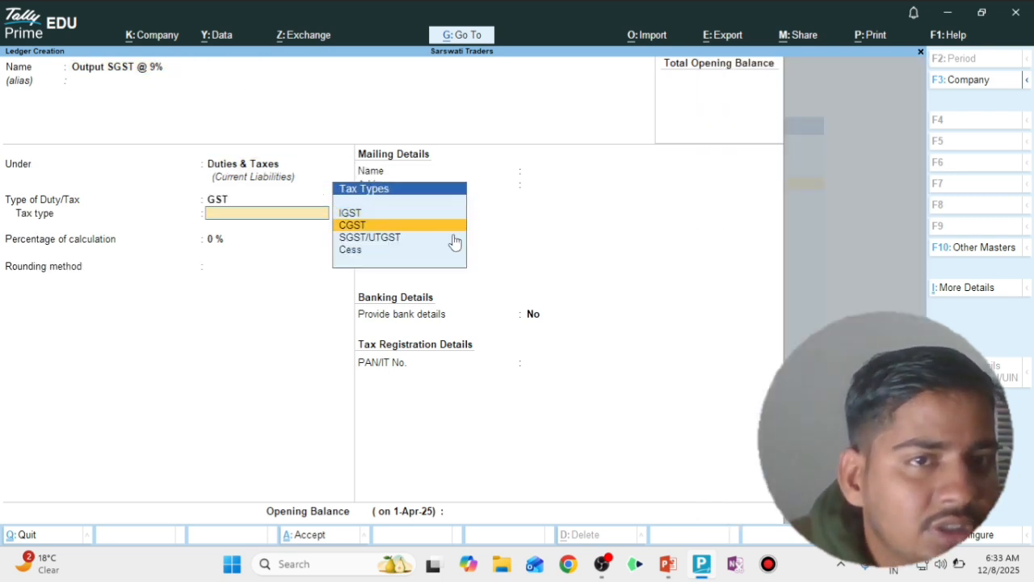
{"action": "key", "text": "Up"}
{"action": "key", "text": "Down"}
{"action": "key", "text": "Down"}
{"action": "key", "text": "Down"}
{"action": "key", "text": "Up"}
{"action": "key", "text": "Return"}
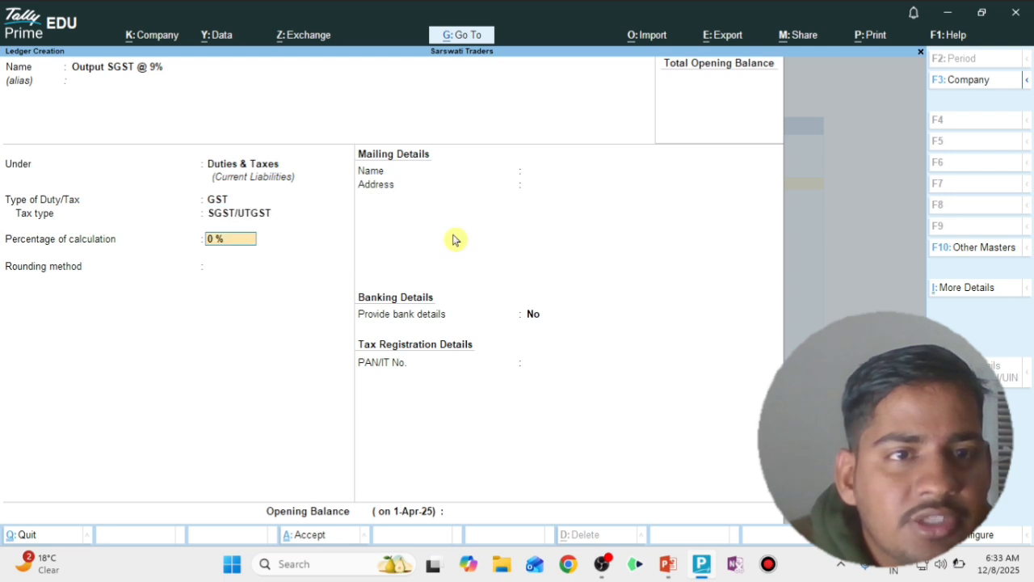
{"action": "type", "text": "9"}
{"action": "key", "text": "Return"}
{"action": "key", "text": "Return"}
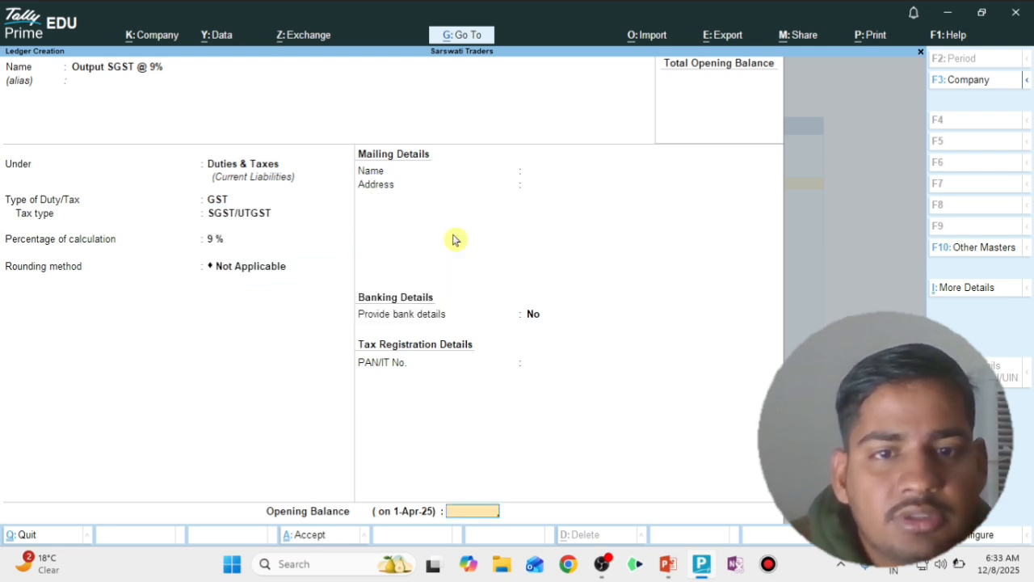
{"action": "key", "text": "Return"}
{"action": "key", "text": "Return"}
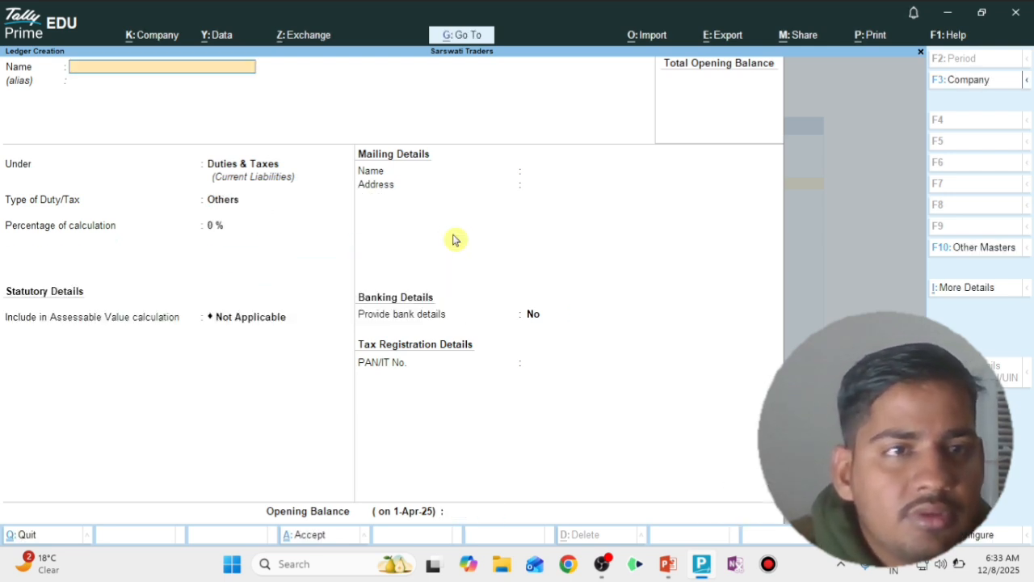
Name the new ledger 'Output IGST @ 18%'
{"action": "type", "text": "OuTPU"}
{"action": "key", "text": "BackSpace"}
{"action": "key", "text": "BackSpace"}
{"action": "key", "text": "BackSpace"}
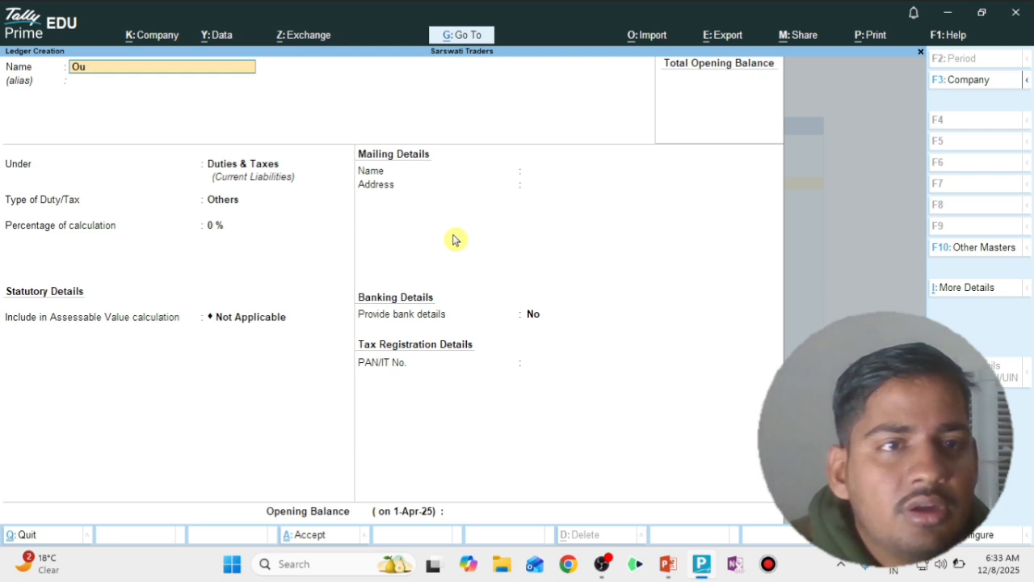
{"action": "type", "text": "tput"}
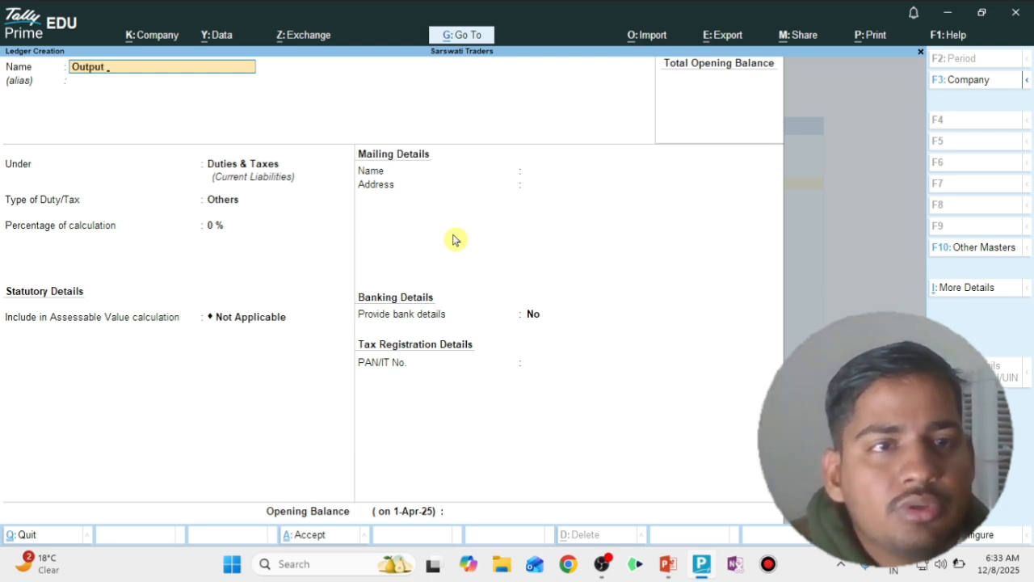
{"action": "type", "text": " IGST"}
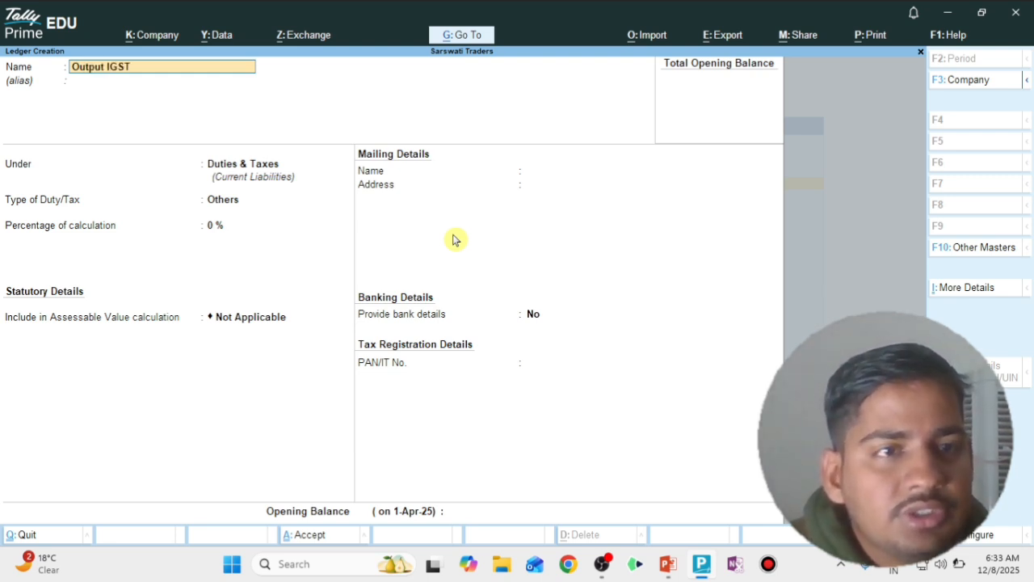
{"action": "type", "text": " @"}
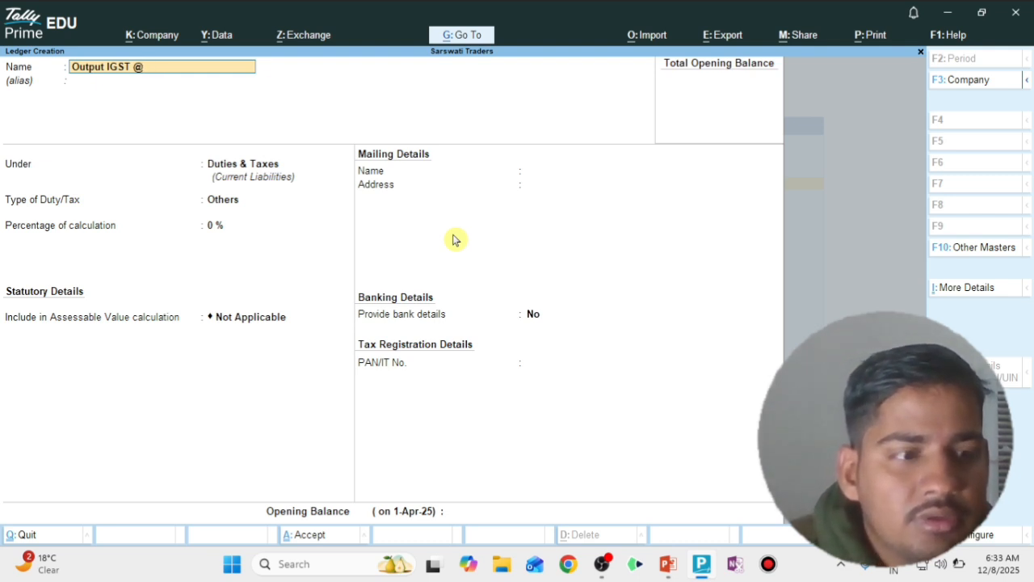
{"action": "type", "text": " 118"}
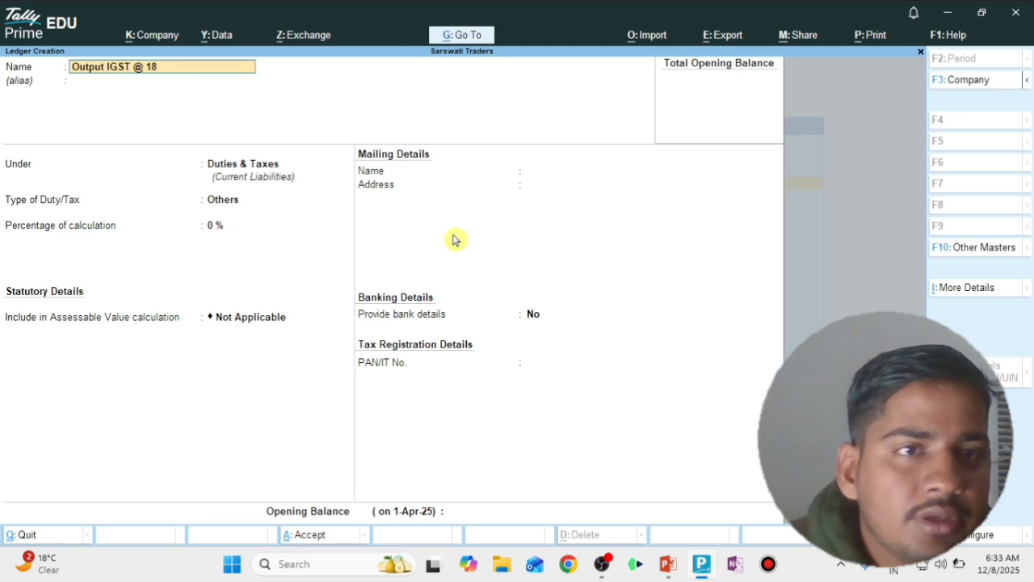
{"action": "type", "text": "%"}
{"action": "key", "text": "Return"}
Set duty type GST, tax type IGST at 18%, and save the ledger
{"action": "key", "text": "Return"}
{"action": "key", "text": "Up"}
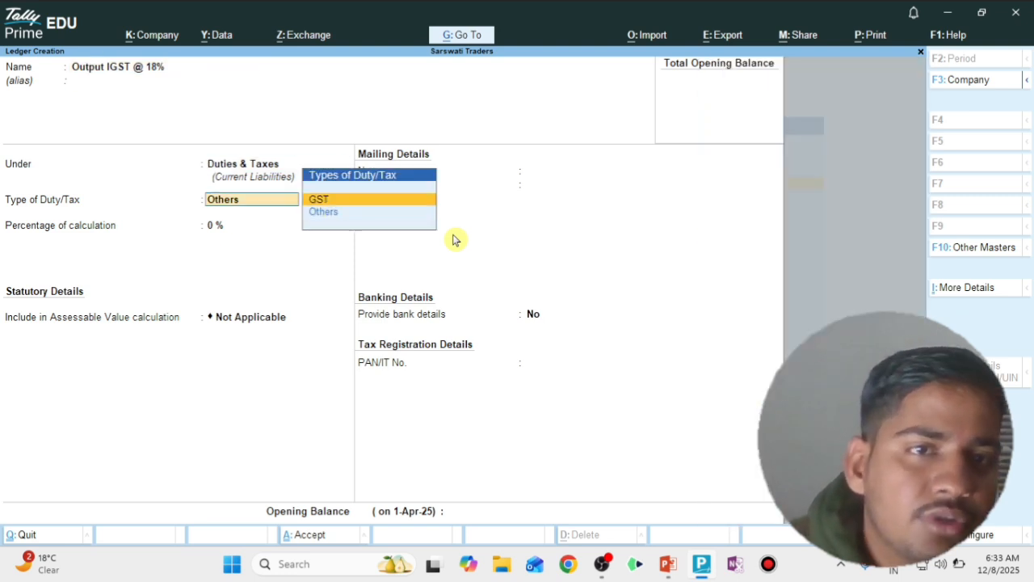
{"action": "key", "text": "Return"}
{"action": "key", "text": "Up"}
{"action": "key", "text": "Up"}
{"action": "key", "text": "Return"}
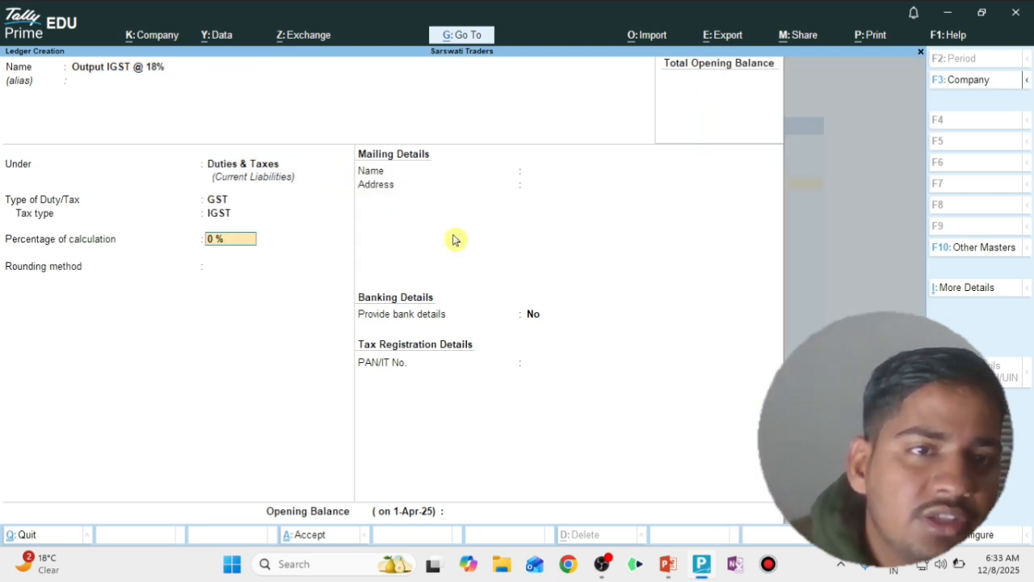
{"action": "type", "text": "18"}
{"action": "key", "text": "Return"}
{"action": "key", "text": "Return"}
{"action": "key", "text": "Return"}
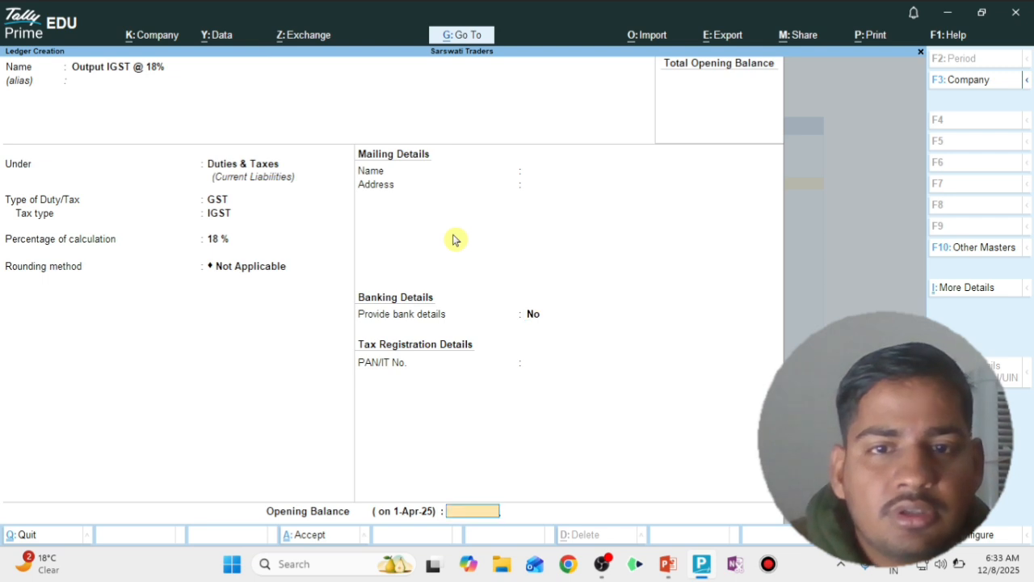
{"action": "key", "text": "Return"}
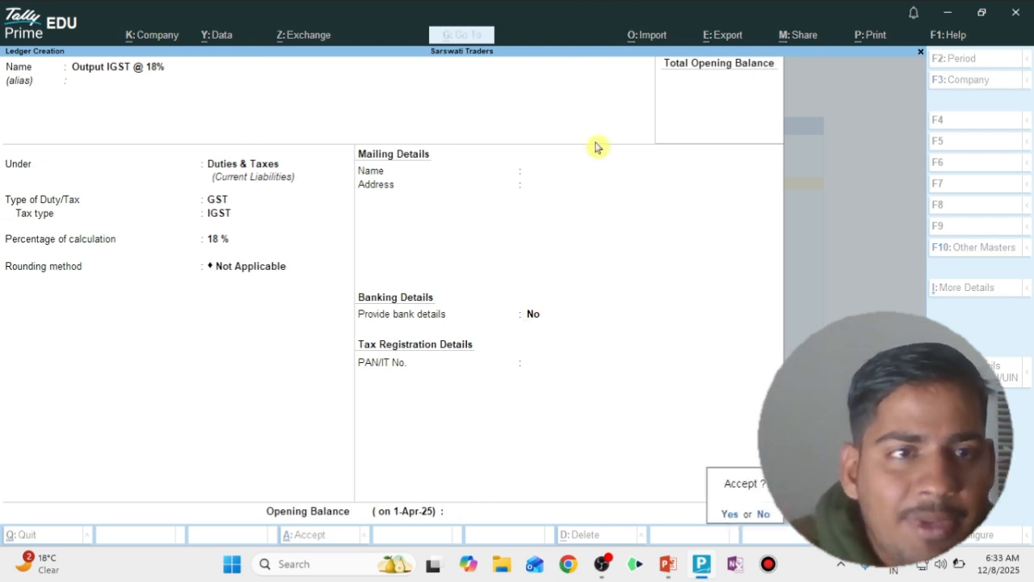
{"action": "key", "text": "Return"}
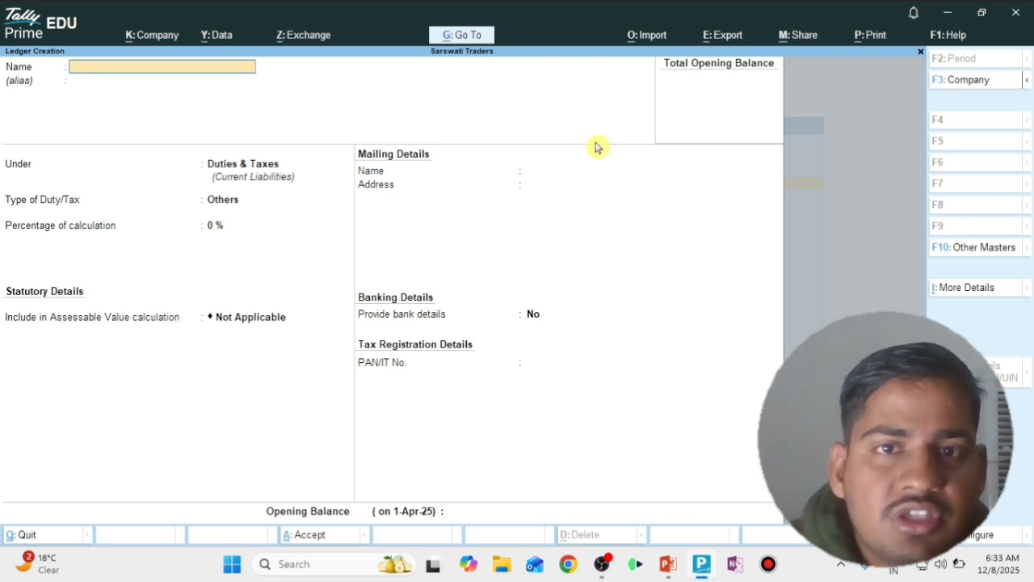
{"action": "key", "text": "Escape"}
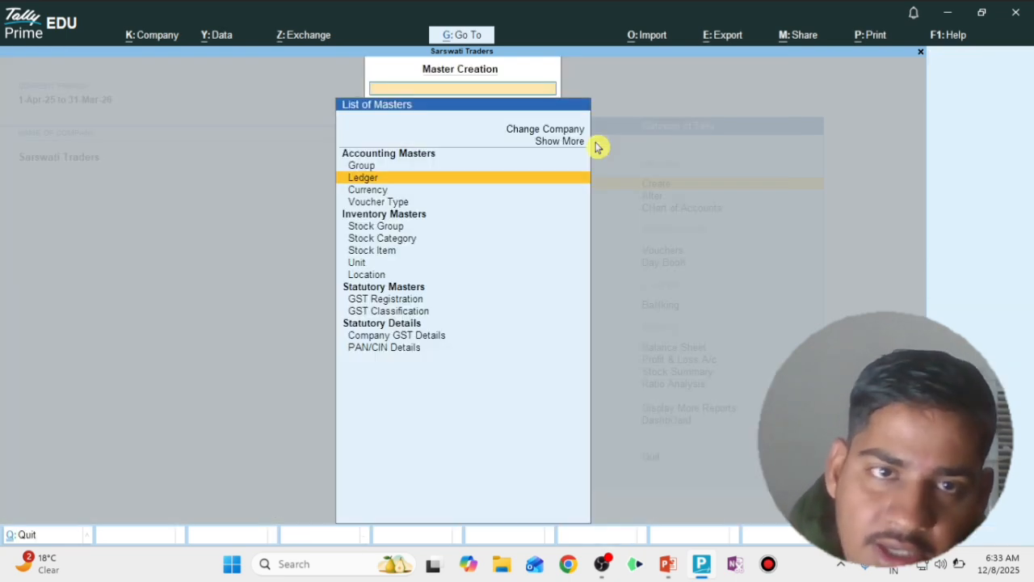
Close Master Creation and switch to the PowerPoint lesson on slide 7
{"action": "key", "text": "Escape"}
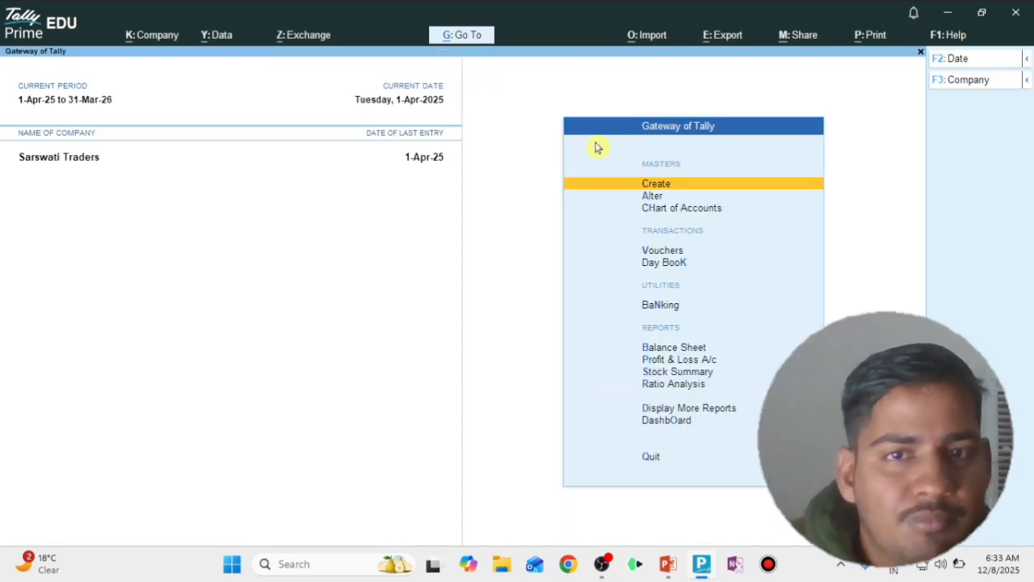
{"action": "key", "text": "alt+Tab"}
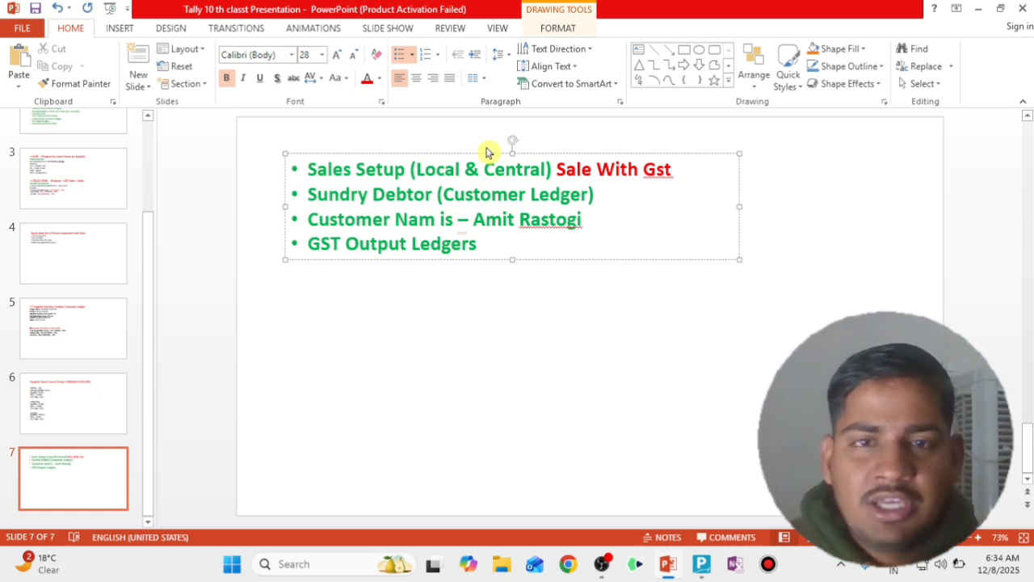
Switch from PowerPoint back to TallyPrime's Gateway of Tally for Sarswati Traders
{"action": "key", "text": "alt+Tab"}
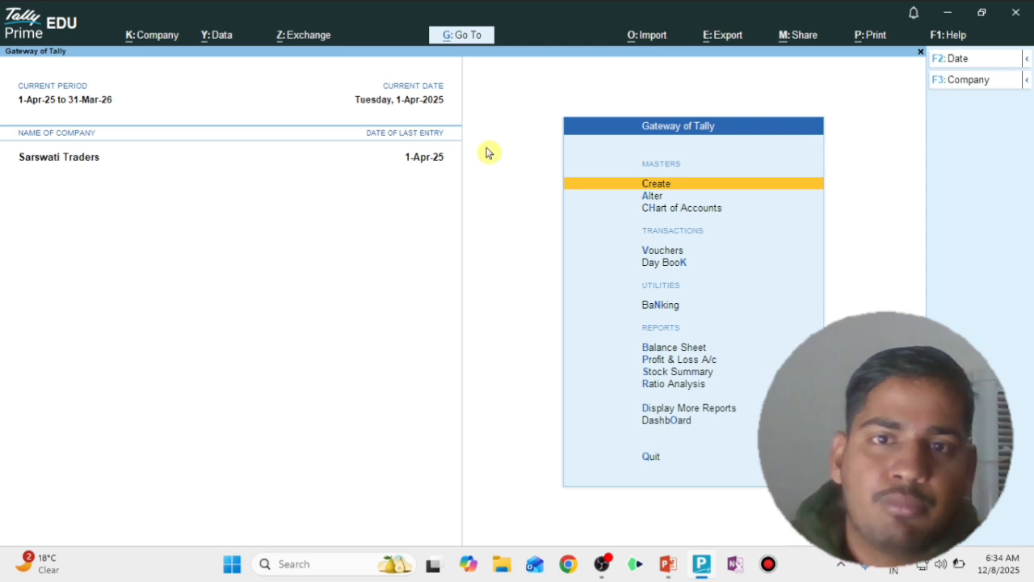
From Gateway of Tally, choose Alter, then Ledger, to list the existing ledgers
{"action": "key", "text": "Down"}
{"action": "key", "text": "Return"}
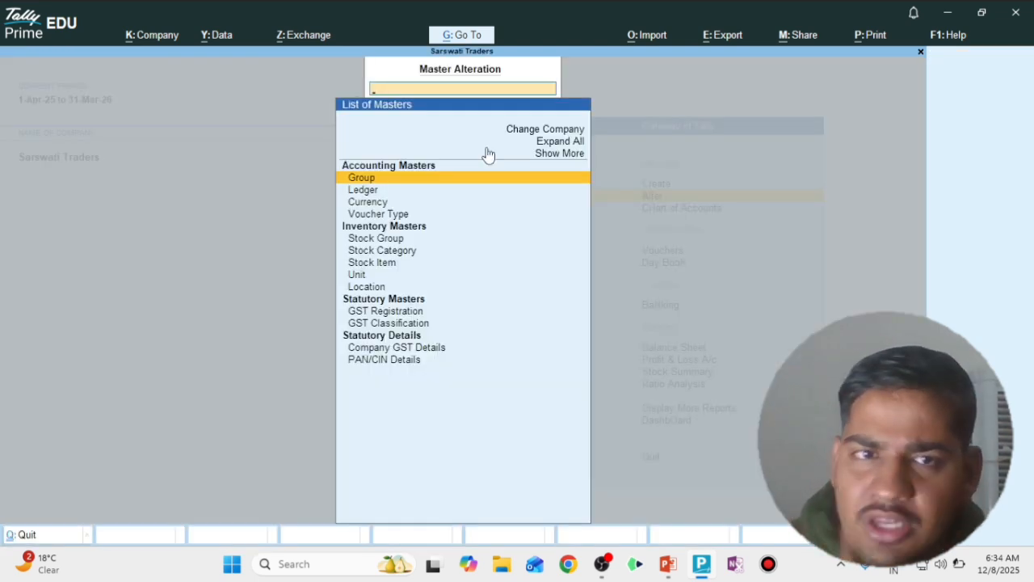
{"action": "key", "text": "Down"}
{"action": "key", "text": "Return"}
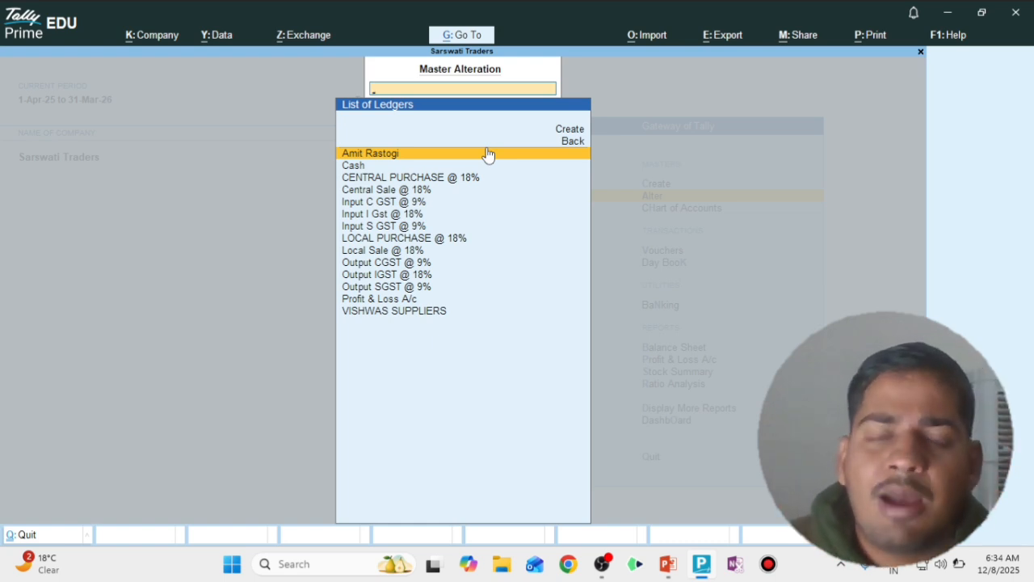
Browse the ledger list and filter it by 'Out' to check the Output GST ledgers
{"action": "key", "text": "Down"}
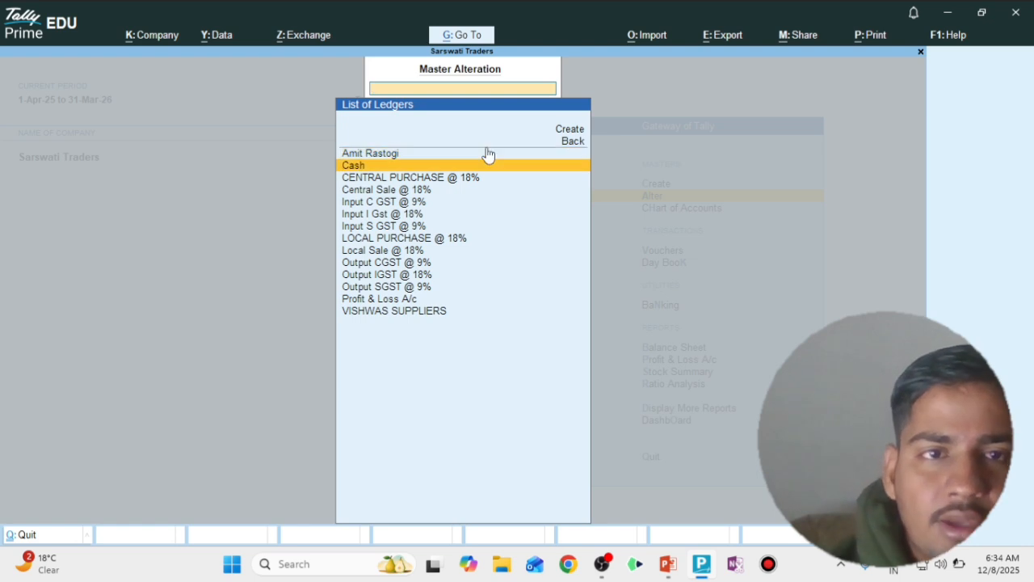
{"action": "key", "text": "Down"}
{"action": "key", "text": "Down"}
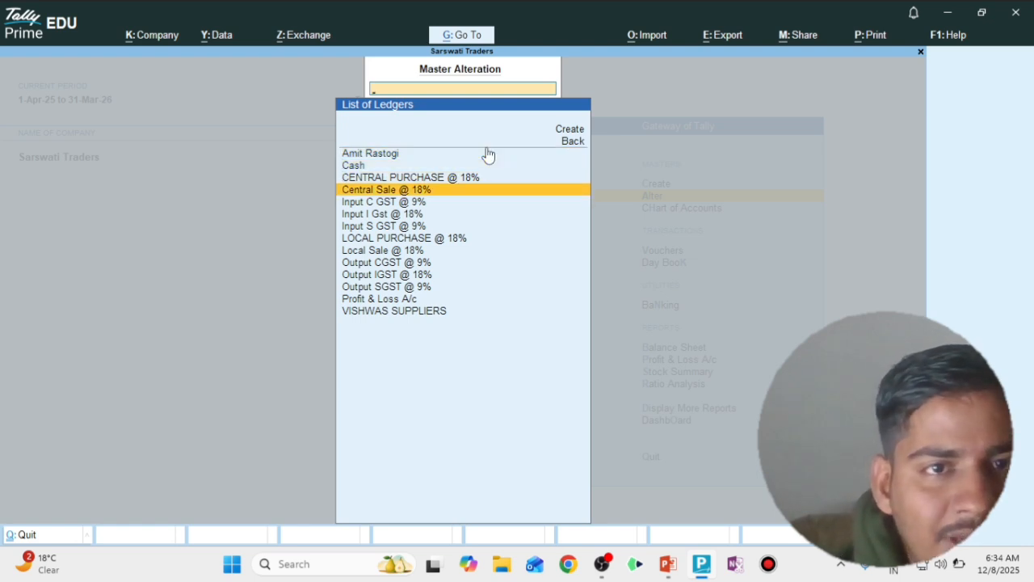
{"action": "key", "text": "Down"}
{"action": "key", "text": "Down"}
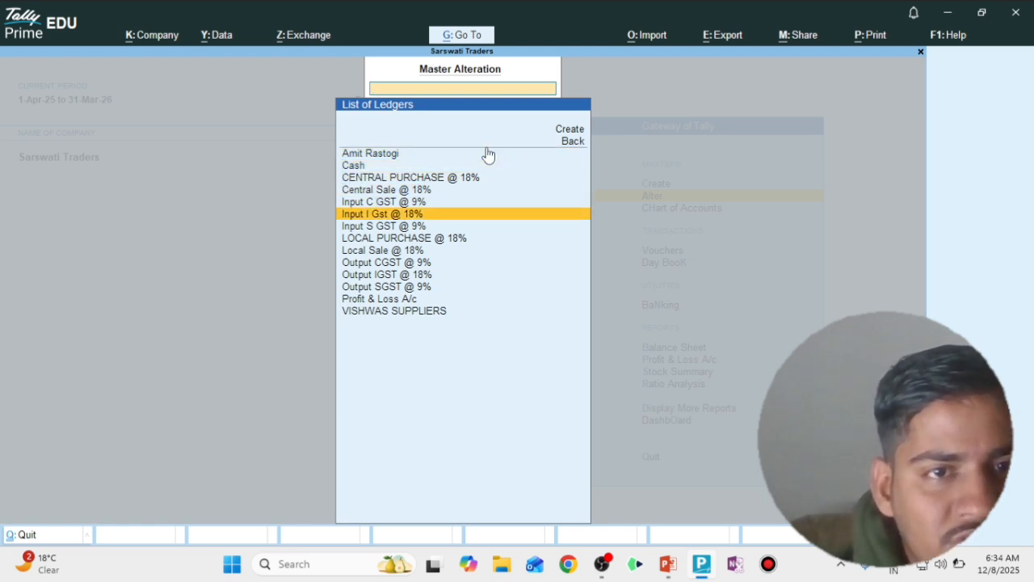
{"action": "key", "text": "Down"}
{"action": "type", "text": "Out"}
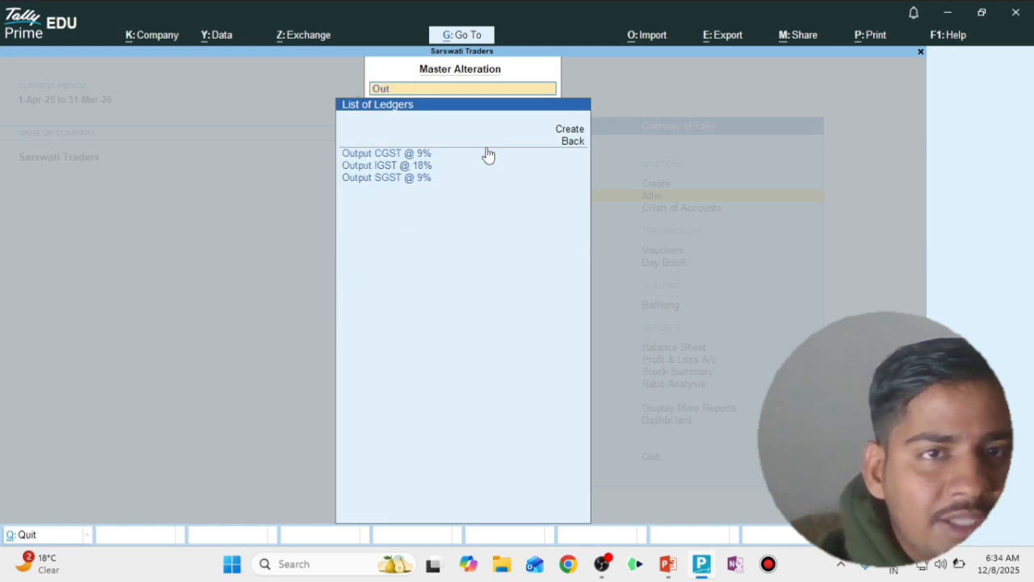
{"action": "key", "text": "Down"}
{"action": "key", "text": "Down"}
{"action": "key", "text": "Up"}
{"action": "key", "text": "Up"}
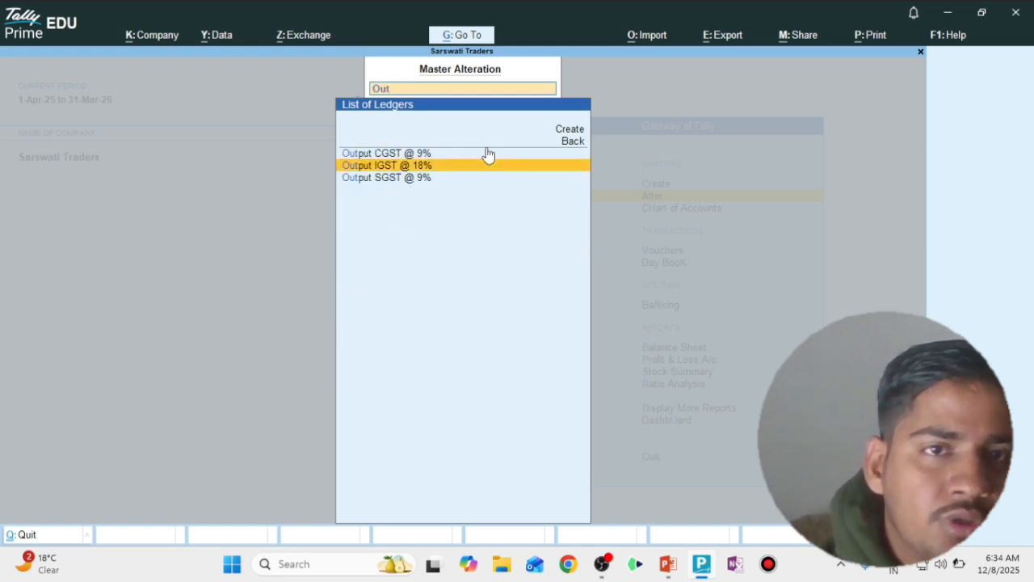
{"action": "key", "text": "Down"}
{"action": "key", "text": "Up"}
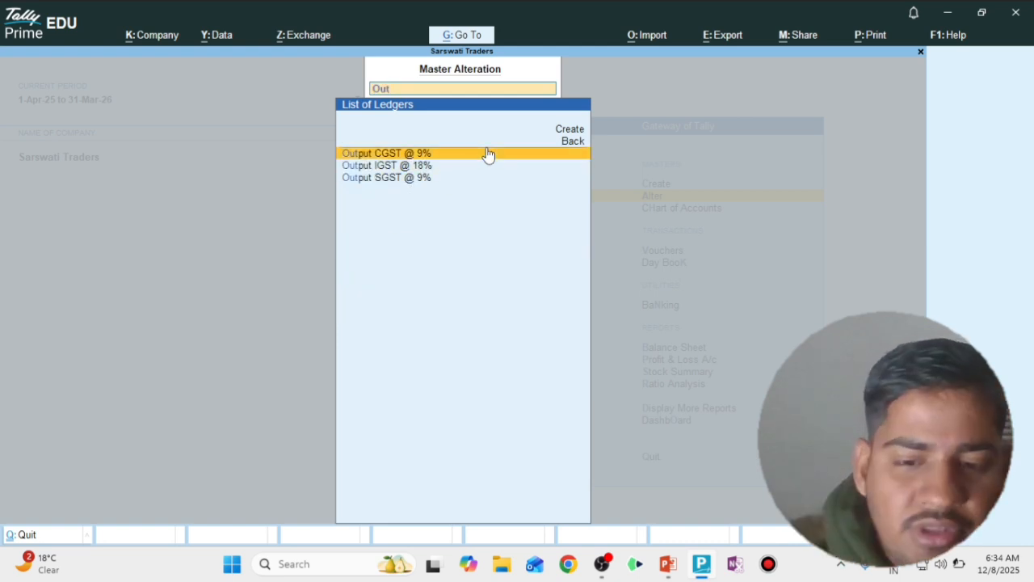
Filter the ledger list by 'Am' for the customer, then by 'Sal' for sales ledgers
{"action": "key", "text": "BackSpace"}
{"action": "key", "text": "BackSpace"}
{"action": "key", "text": "BackSpace"}
{"action": "type", "text": "Am"}
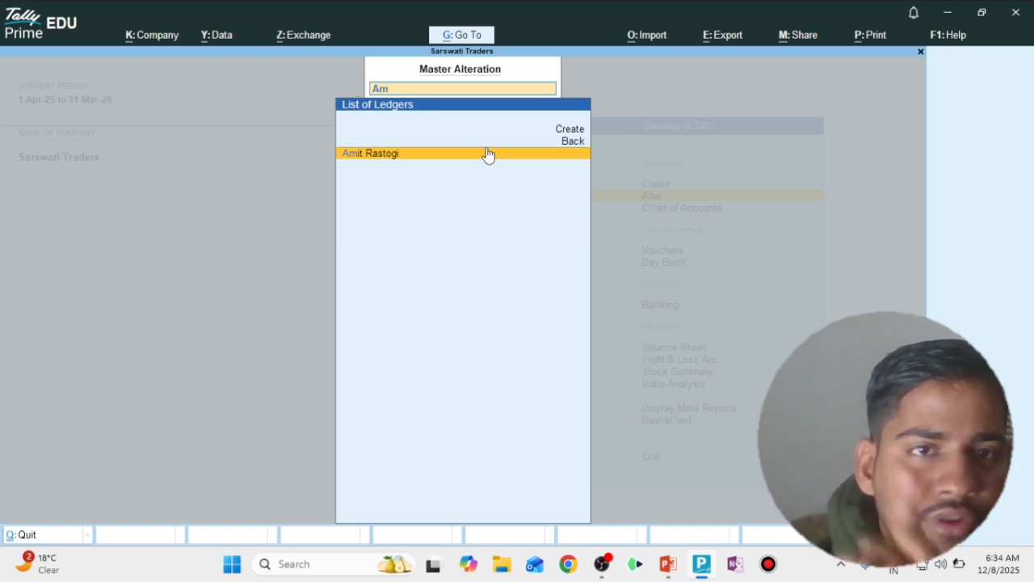
{"action": "key", "text": "BackSpace"}
{"action": "key", "text": "BackSpace"}
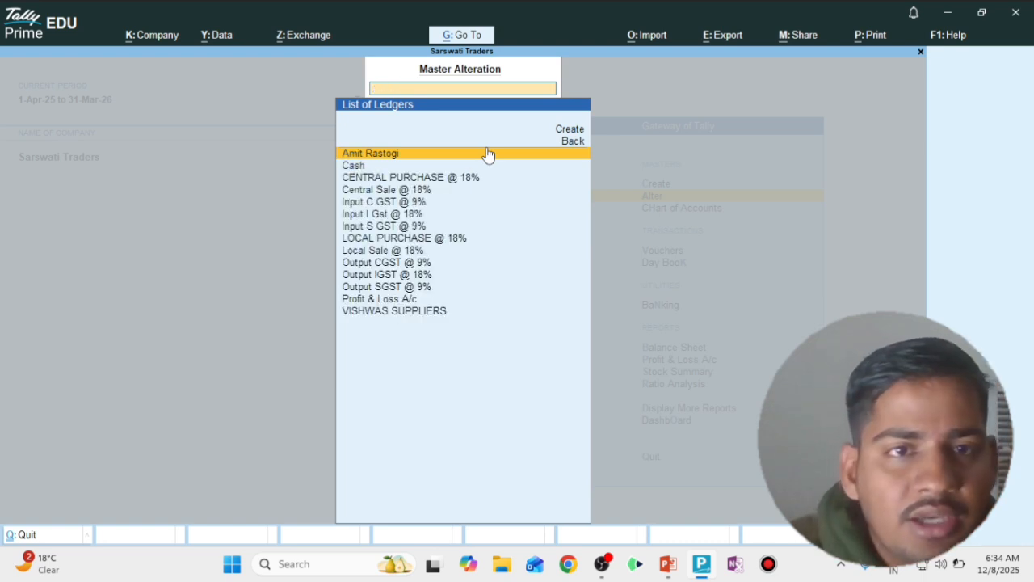
{"action": "key", "text": "Down"}
{"action": "key", "text": "Down"}
{"action": "key", "text": "Down"}
{"action": "key", "text": "Down"}
{"action": "key", "text": "Down"}
{"action": "key", "text": "Down"}
{"action": "key", "text": "Down"}
{"action": "key", "text": "Down"}
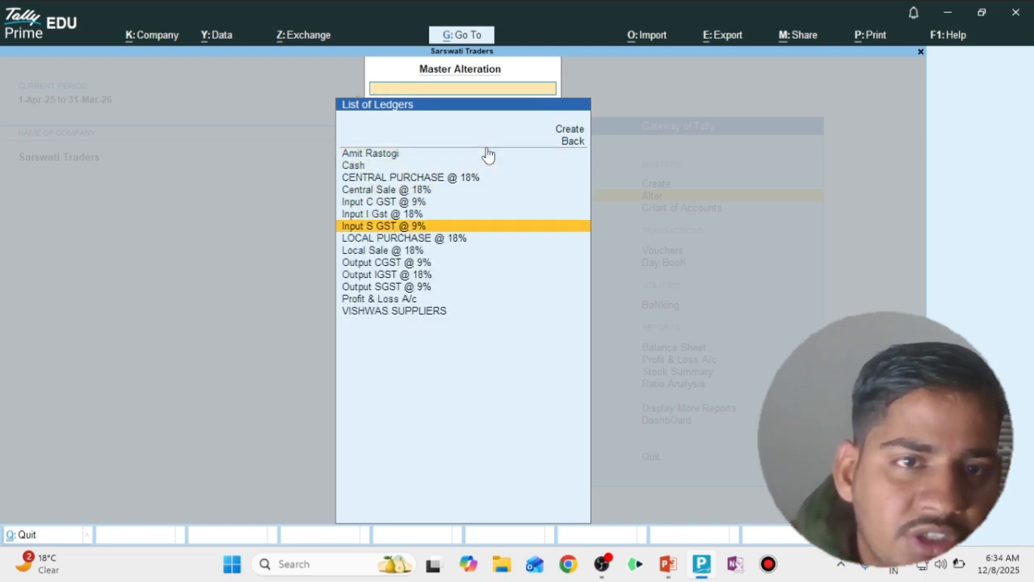
{"action": "key", "text": "Up"}
{"action": "key", "text": "Up"}
{"action": "key", "text": "Up"}
{"action": "type", "text": "Sal"}
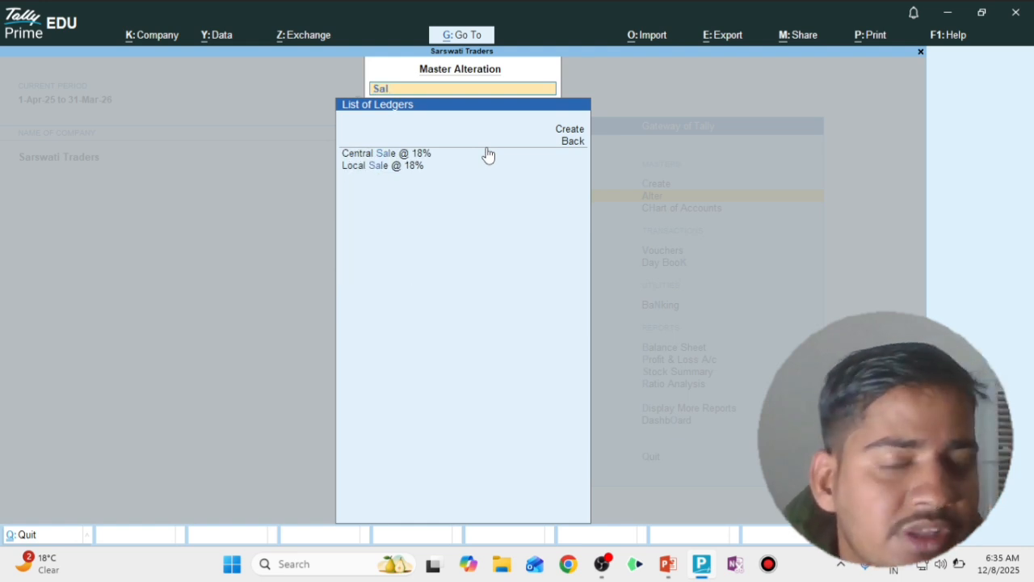
Close the ledger list and bring OBS Studio to the front
{"action": "key", "text": "Escape"}
{"action": "key", "text": "Escape"}
{"action": "key", "text": "Escape"}
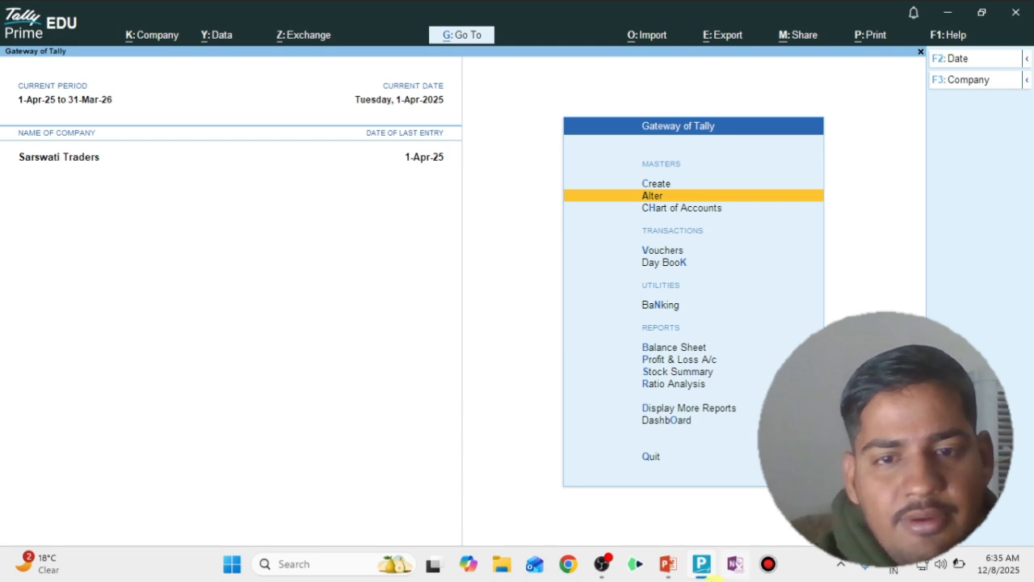
{"action": "mouse_move", "coordinate": [604, 563]}
{"action": "left_click", "coordinate": [656, 533]}
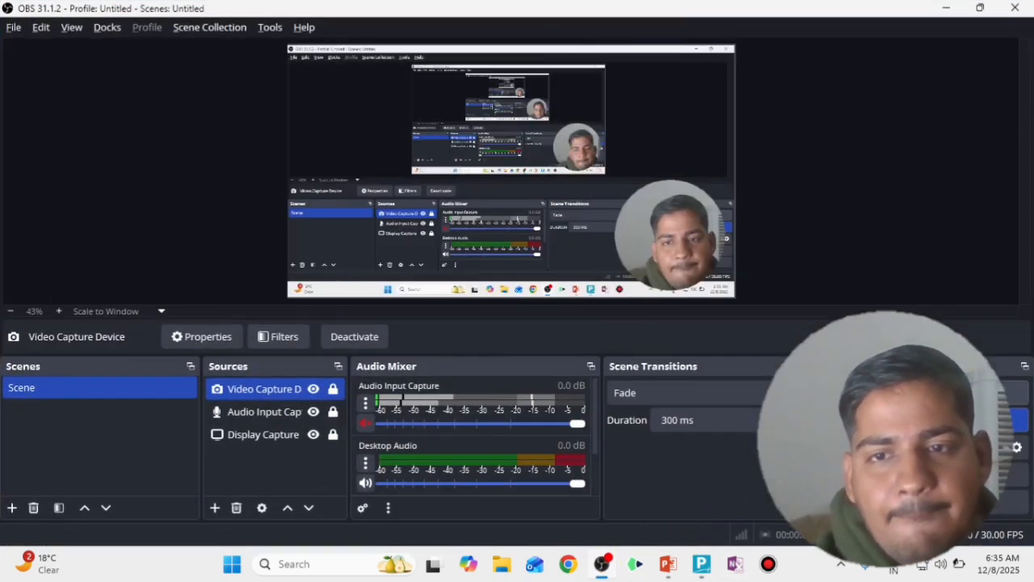